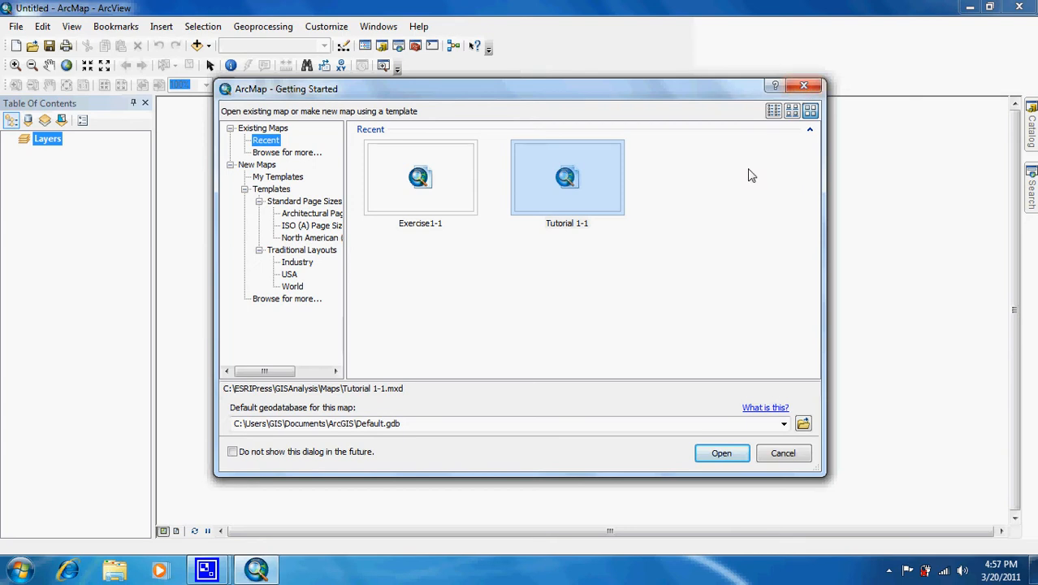
Open the existing map document Tutorial 1-1 from C:\ESRIPress\GISAnalysis\Maps.
{"action": "left_click", "coordinate": [287, 154]}
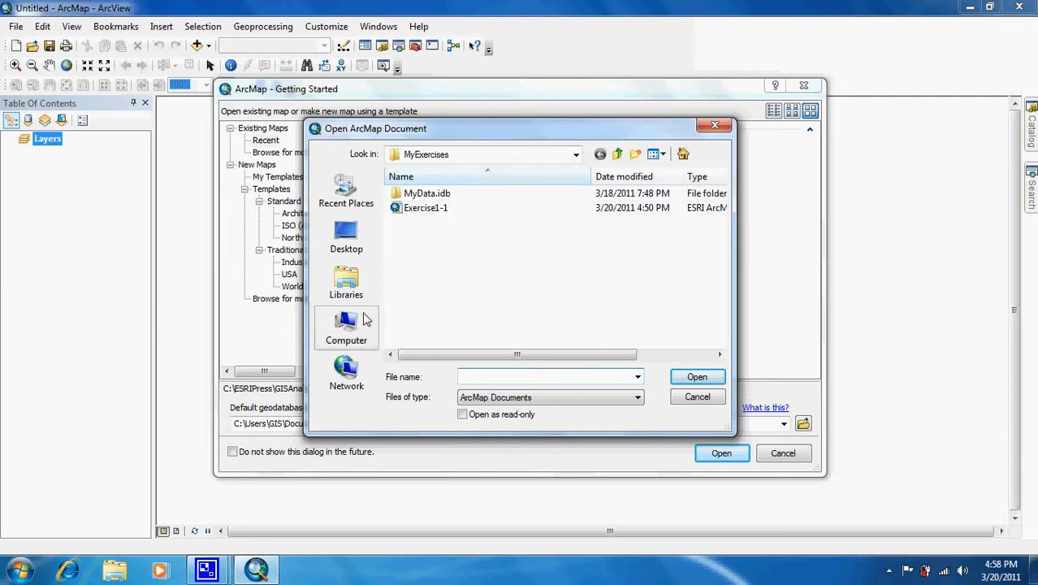
{"action": "left_click", "coordinate": [347, 329]}
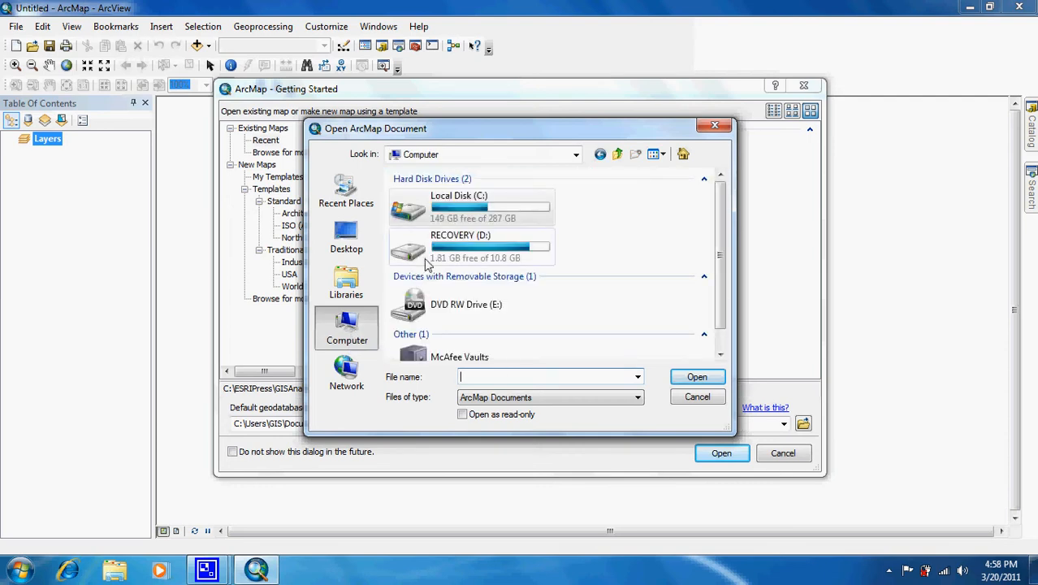
{"action": "double_click", "coordinate": [467, 209]}
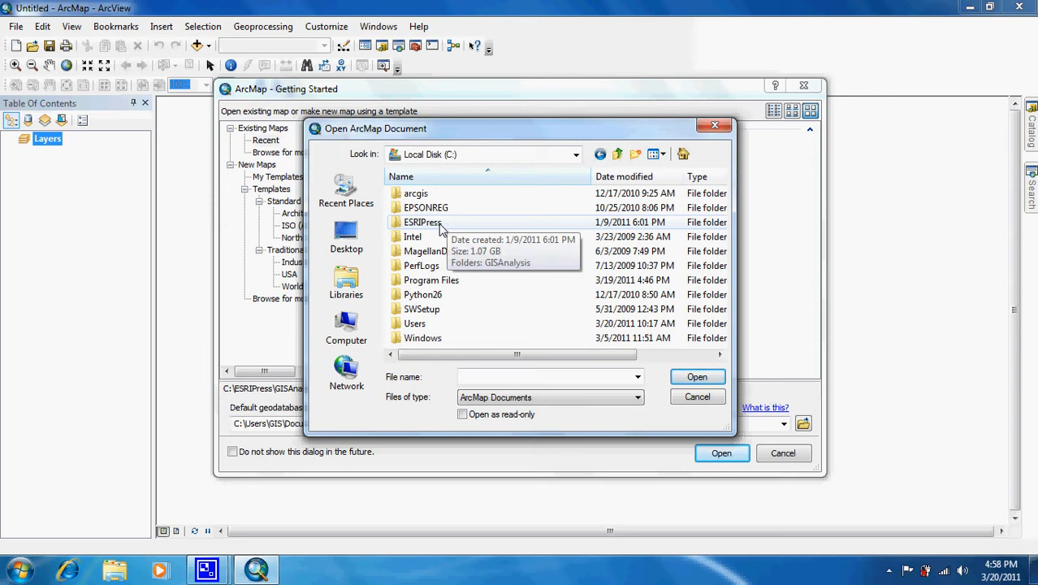
{"action": "double_click", "coordinate": [440, 225]}
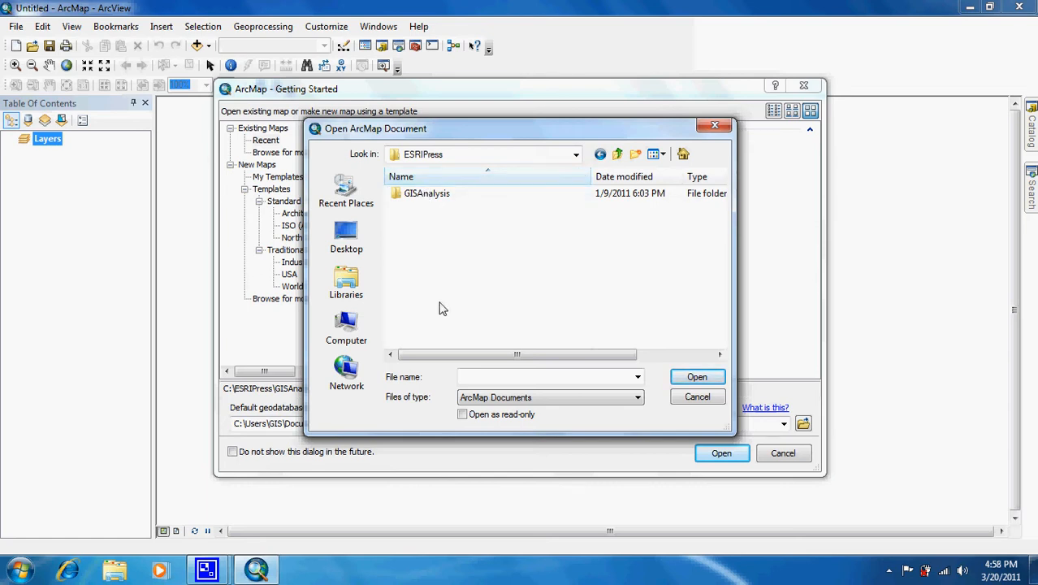
{"action": "double_click", "coordinate": [436, 198]}
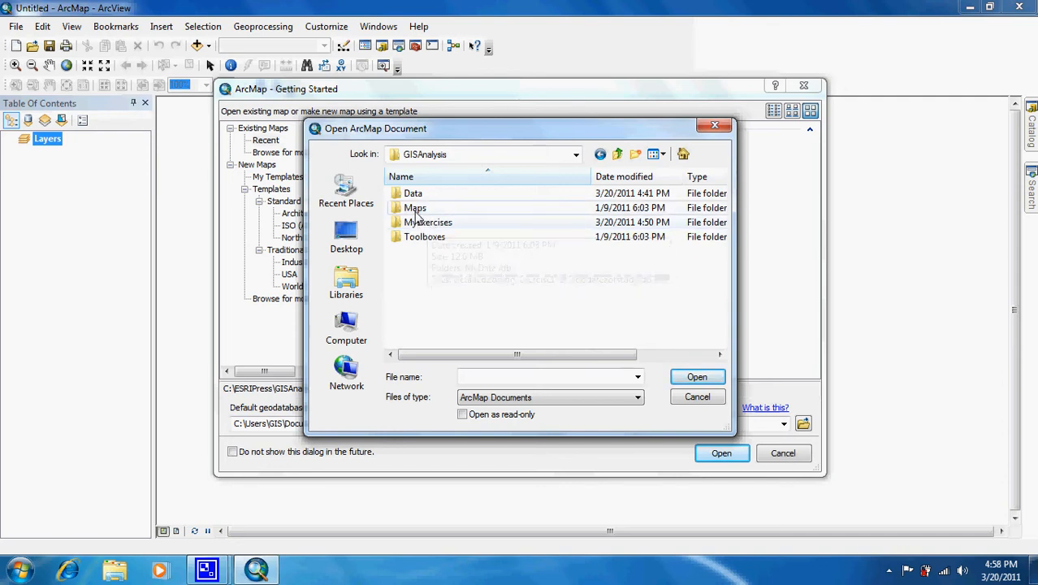
{"action": "double_click", "coordinate": [416, 210]}
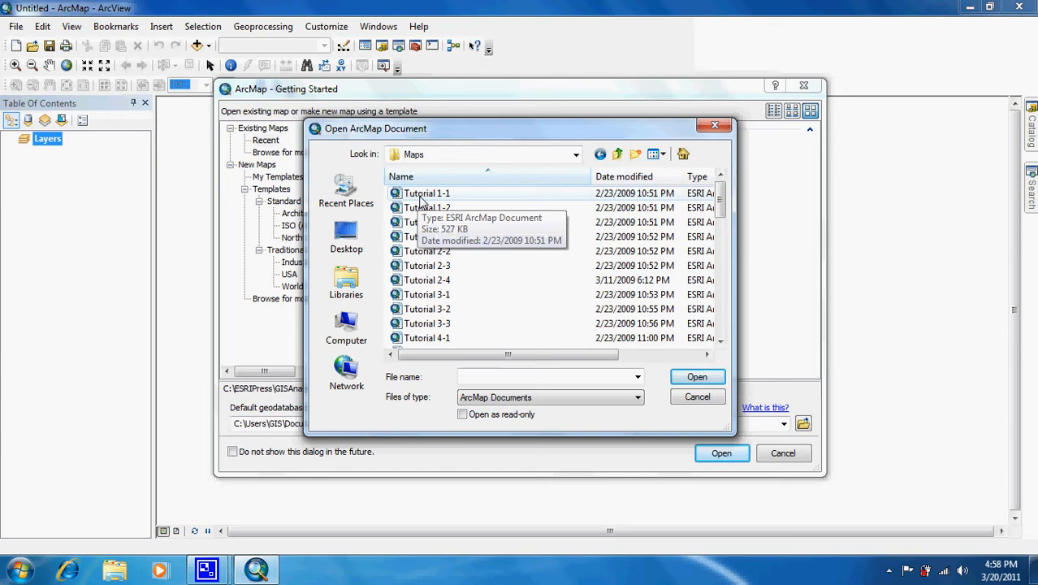
{"action": "double_click", "coordinate": [419, 195]}
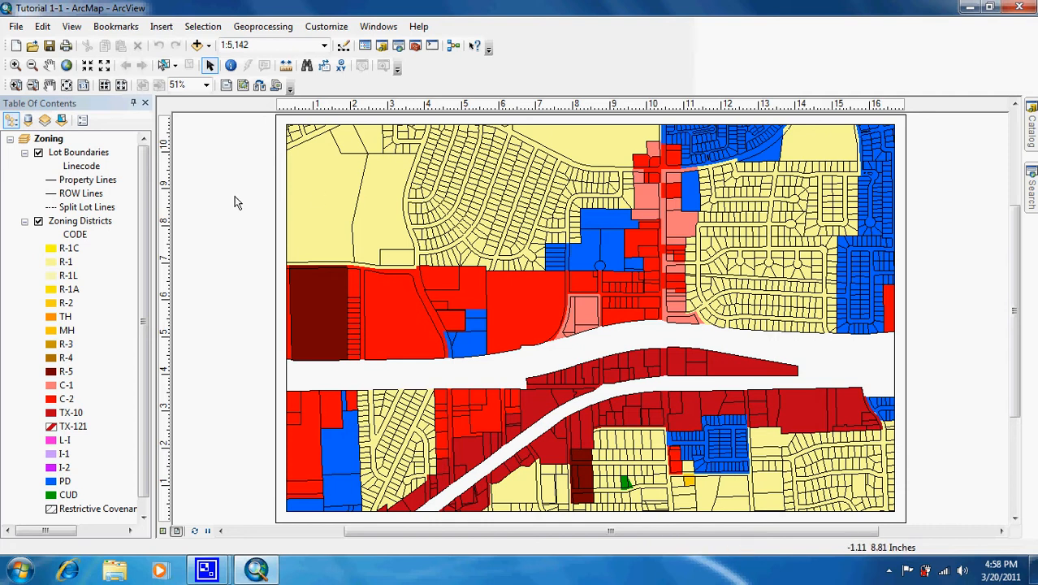
Examine the CODE field in the Zoning Districts layer's attribute table, and close the table.
{"action": "right_click", "coordinate": [96, 226]}
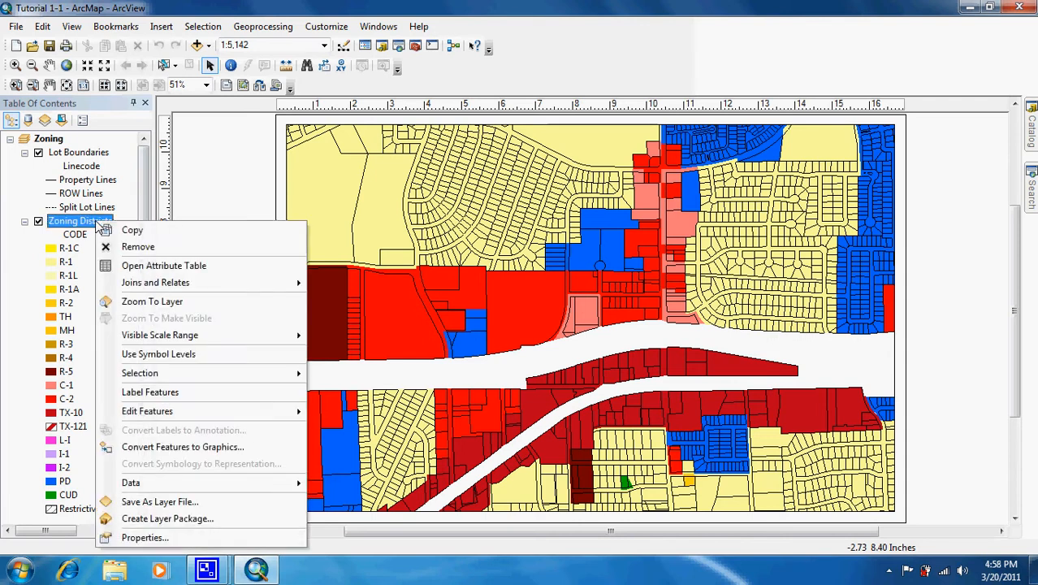
{"action": "left_click", "coordinate": [135, 269]}
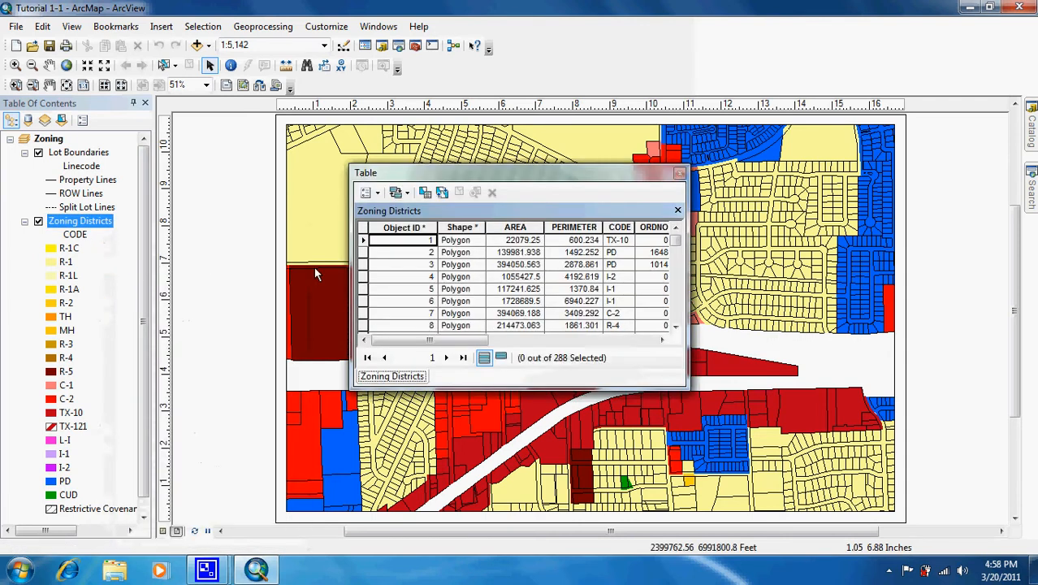
{"action": "right_click", "coordinate": [86, 224]}
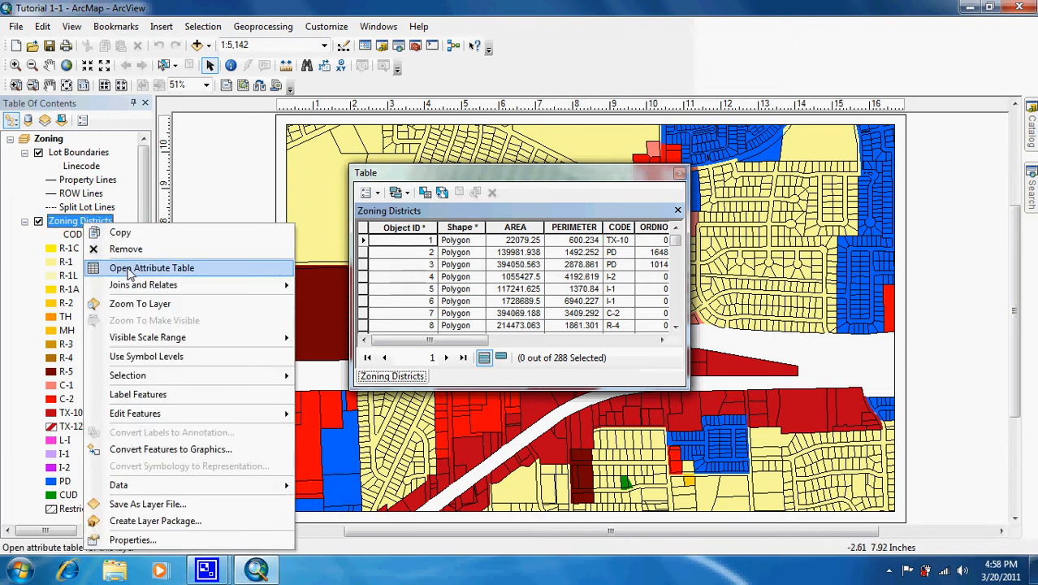
{"action": "left_click", "coordinate": [445, 177]}
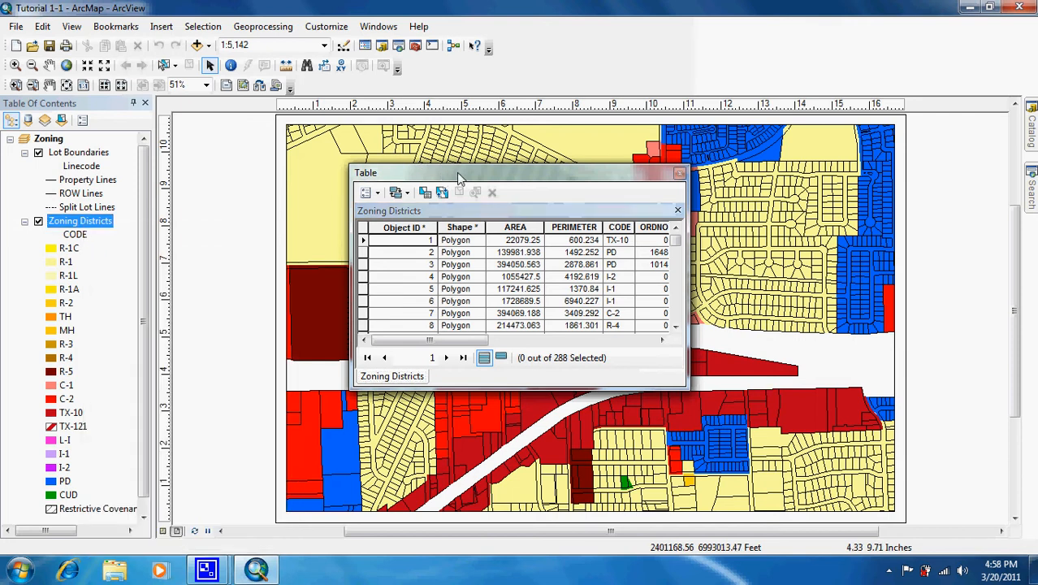
{"action": "left_click", "coordinate": [620, 227]}
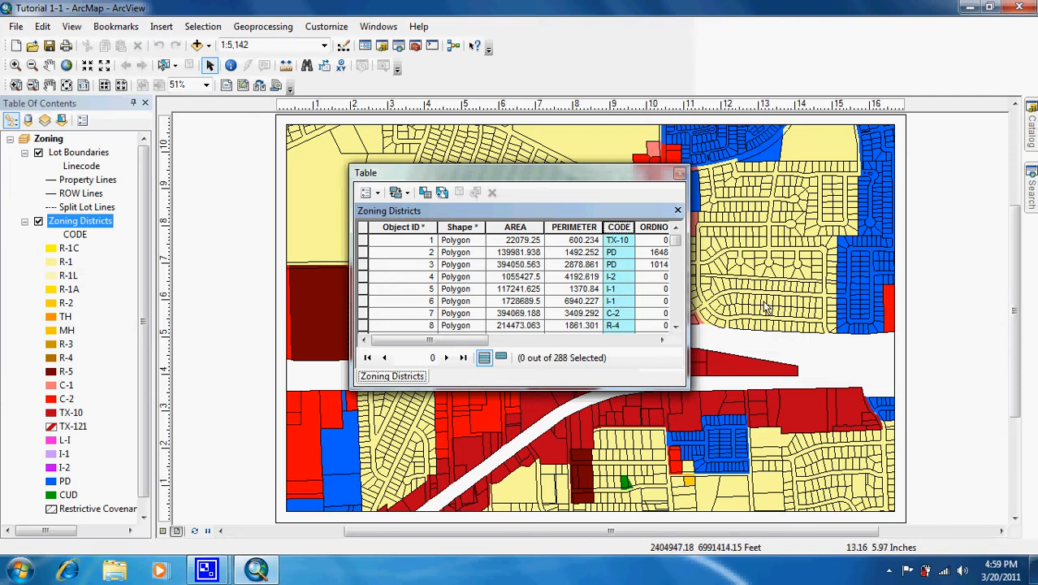
{"action": "left_click", "coordinate": [679, 174]}
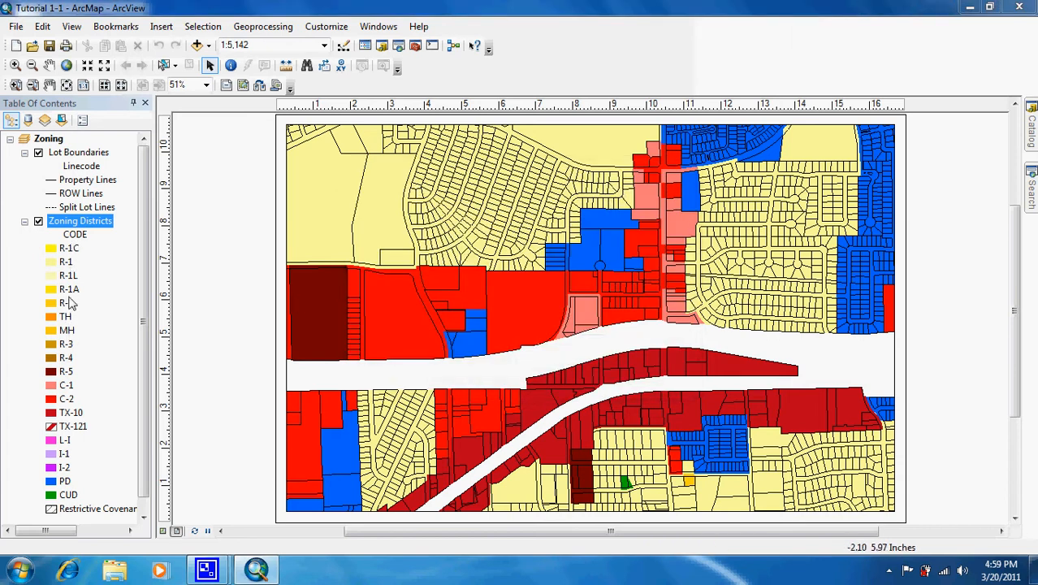
Change the legend label of the R-1C value in the Zoning Districts layer's symbology to "Single Family Custom Dwelling".
{"action": "right_click", "coordinate": [96, 229]}
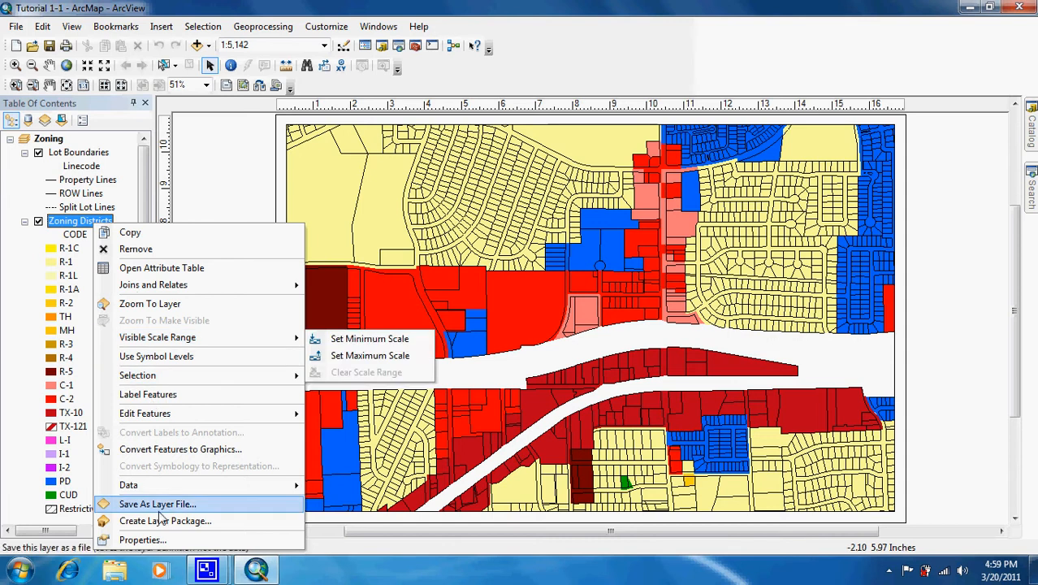
{"action": "left_click", "coordinate": [3, 372]}
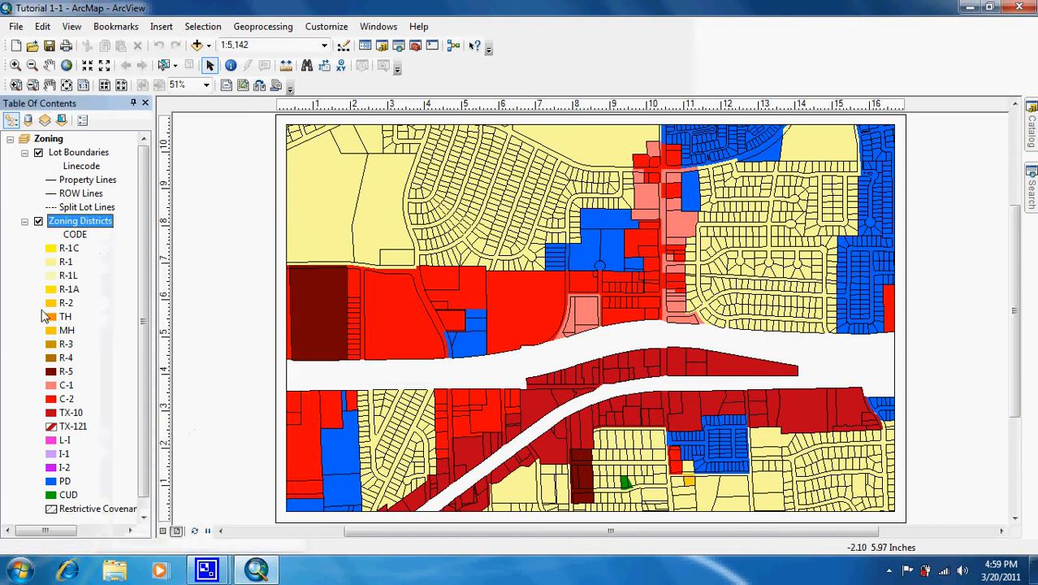
{"action": "double_click", "coordinate": [99, 228]}
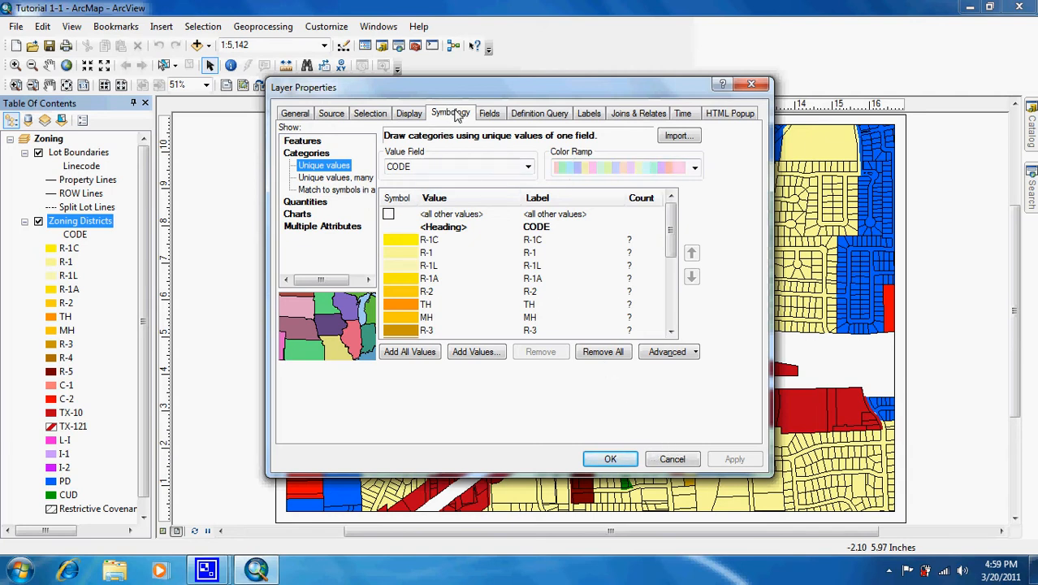
{"action": "double_click", "coordinate": [536, 241]}
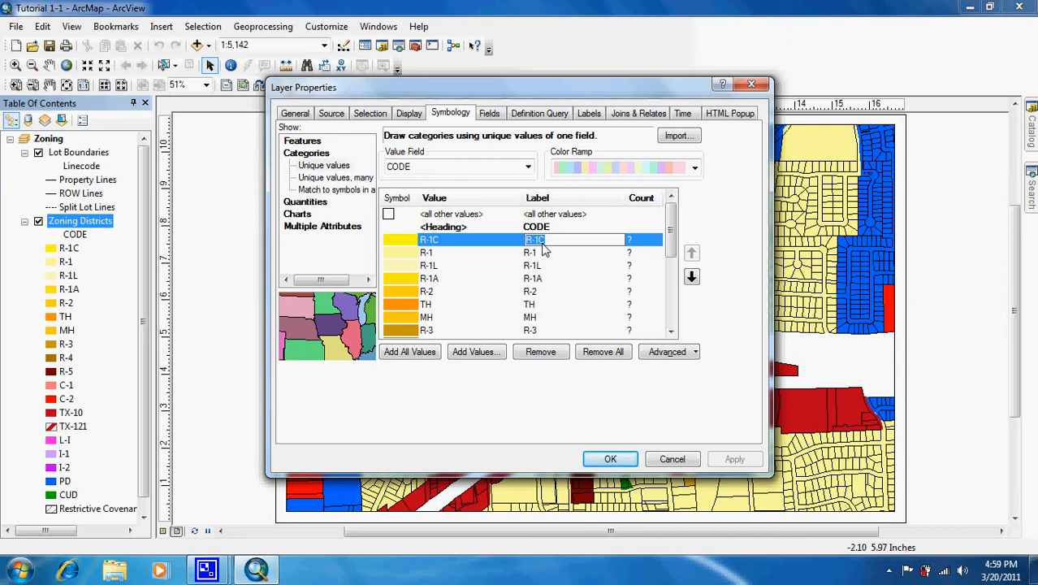
{"action": "type", "text": "Sin"}
{"action": "type", "text": "gle Fam"}
{"action": "type", "text": "ily Custom "}
{"action": "type", "text": "Dwelling"}
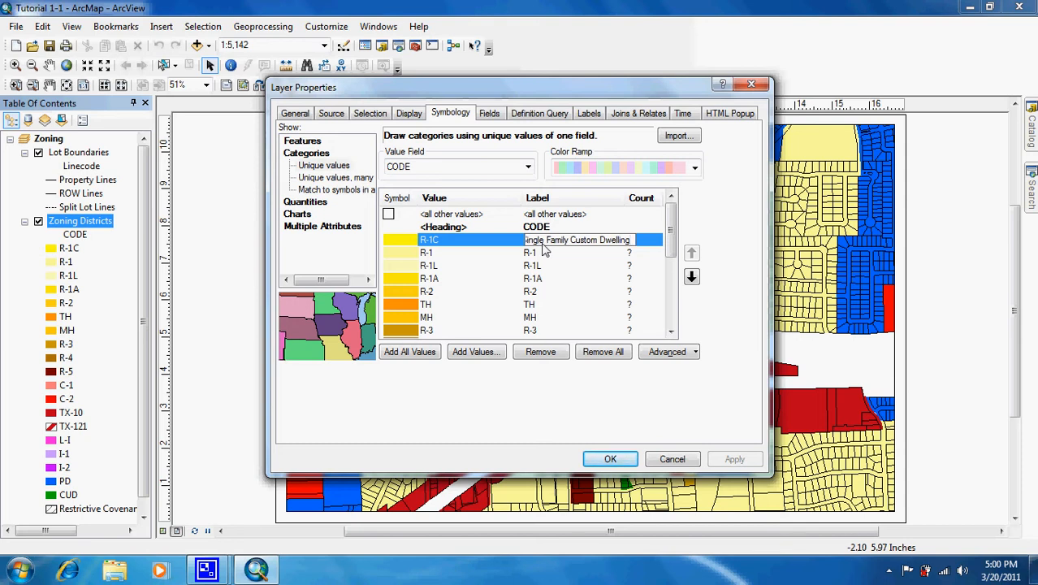
{"action": "left_click", "coordinate": [607, 460]}
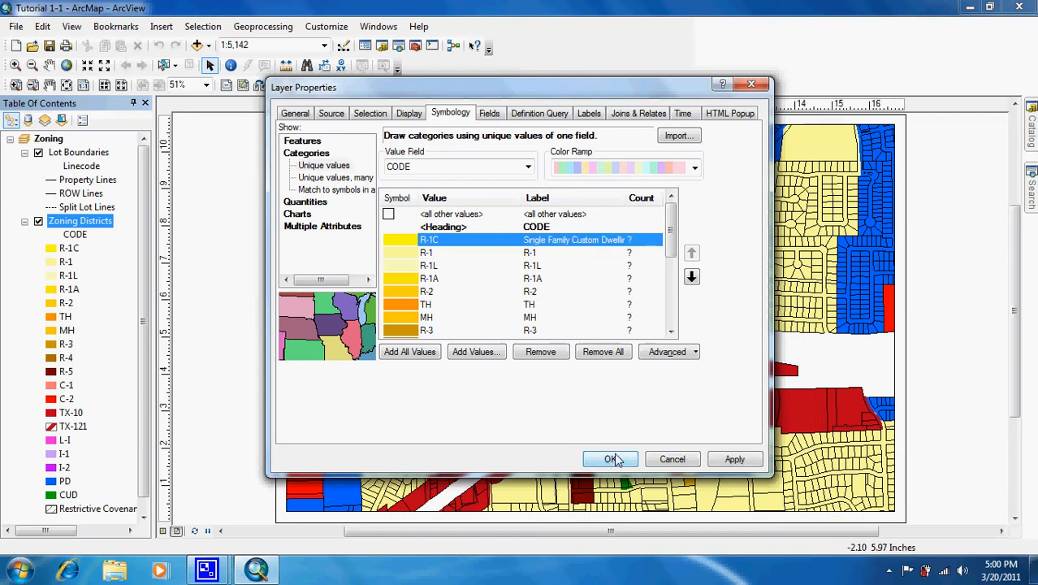
{"action": "left_click", "coordinate": [608, 460]}
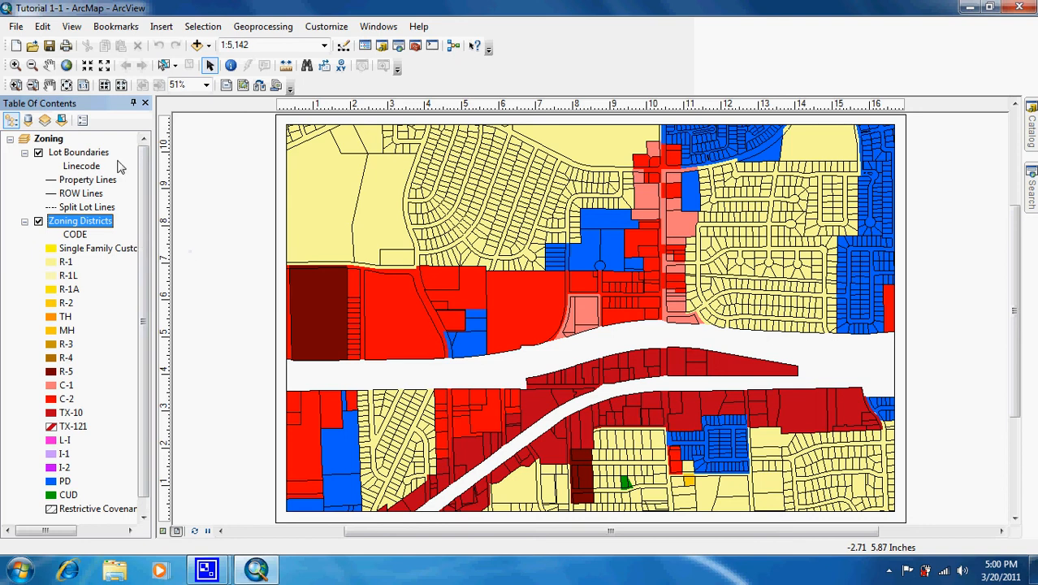
Move the R-1A value to the top of the Zoning Districts layer's symbology list, above R-1C, and apply the new order.
{"action": "right_click", "coordinate": [89, 225]}
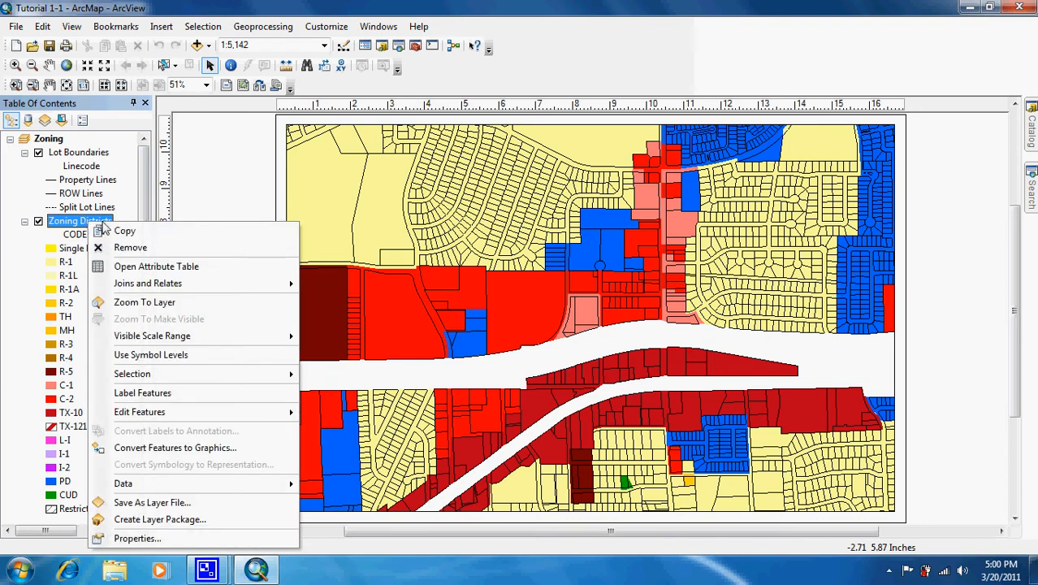
{"action": "left_click", "coordinate": [159, 538]}
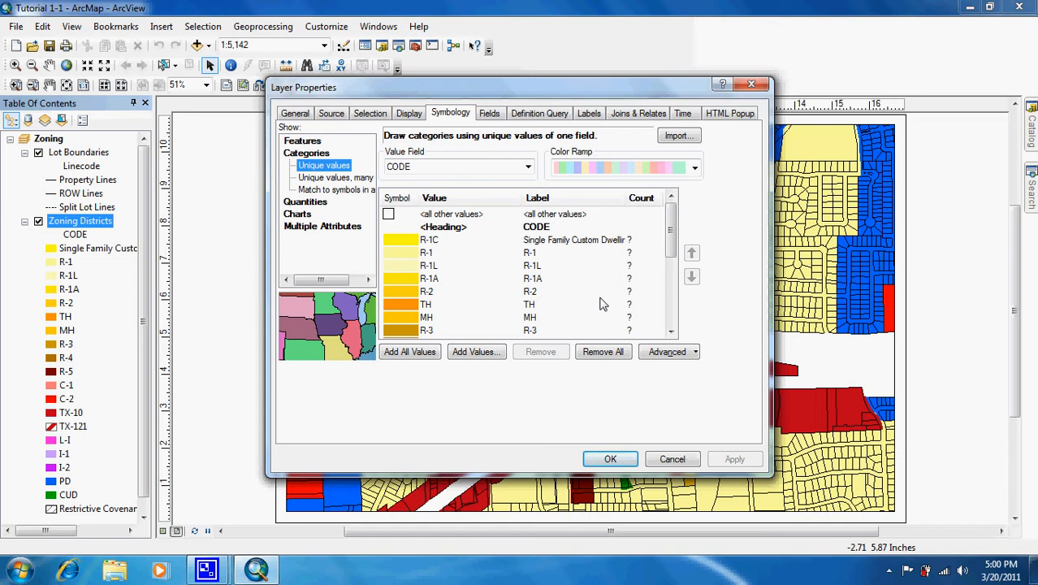
{"action": "left_click", "coordinate": [540, 279]}
{"action": "left_click", "coordinate": [540, 280]}
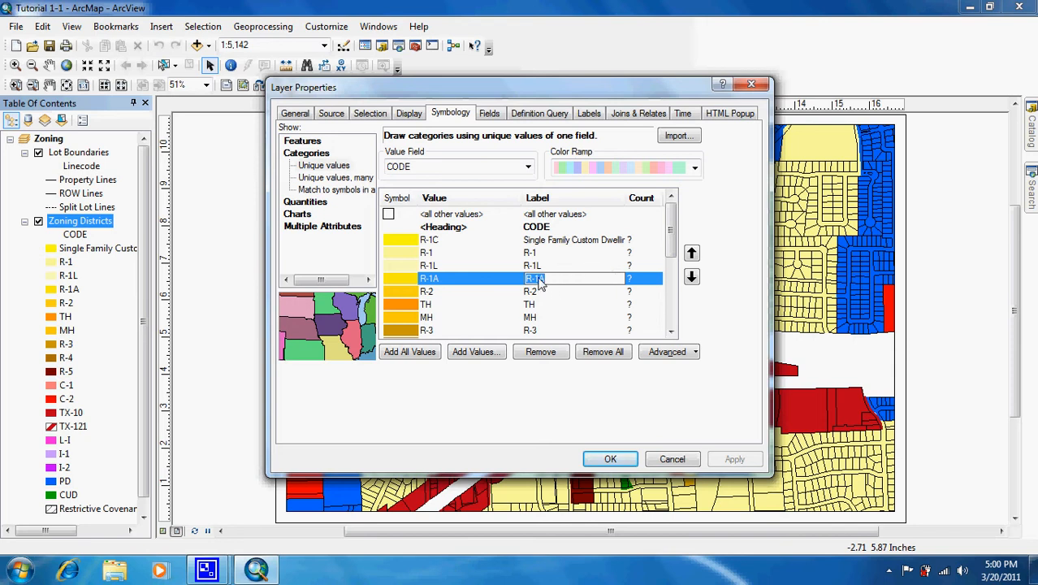
{"action": "left_click", "coordinate": [691, 254]}
{"action": "left_click", "coordinate": [691, 253]}
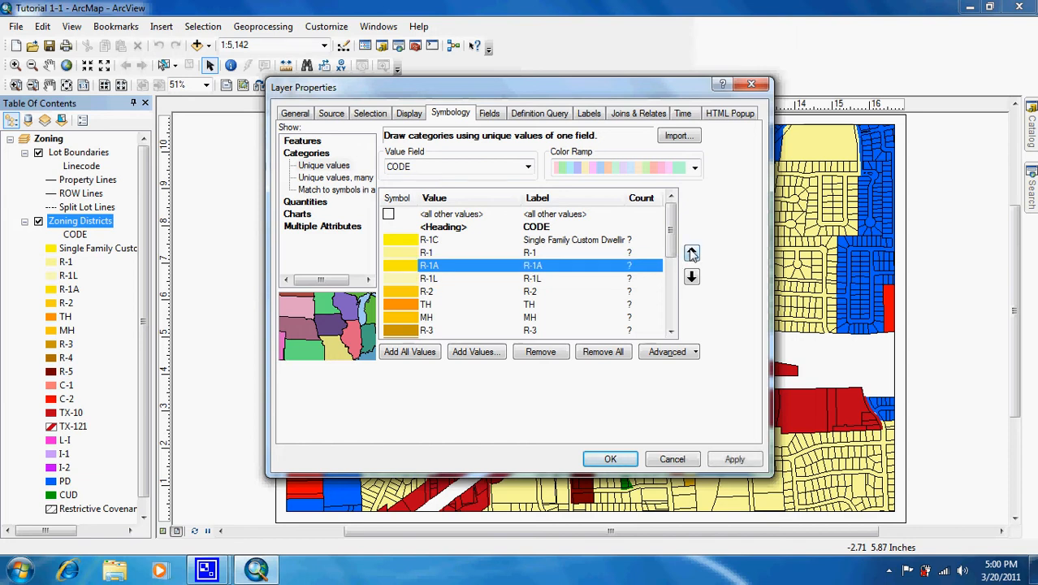
{"action": "left_click", "coordinate": [691, 253]}
{"action": "left_click", "coordinate": [691, 253]}
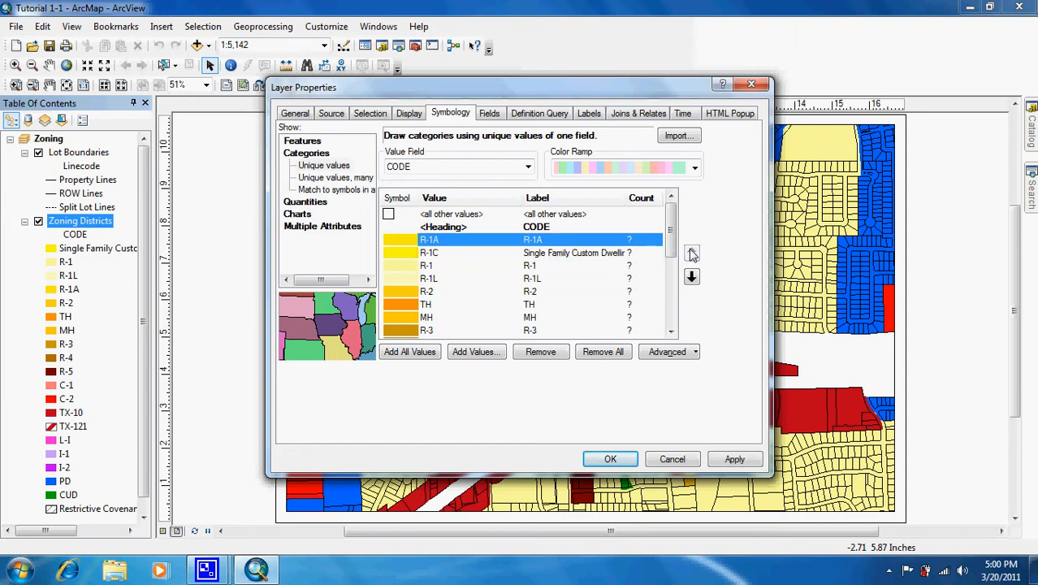
{"action": "left_click", "coordinate": [691, 278]}
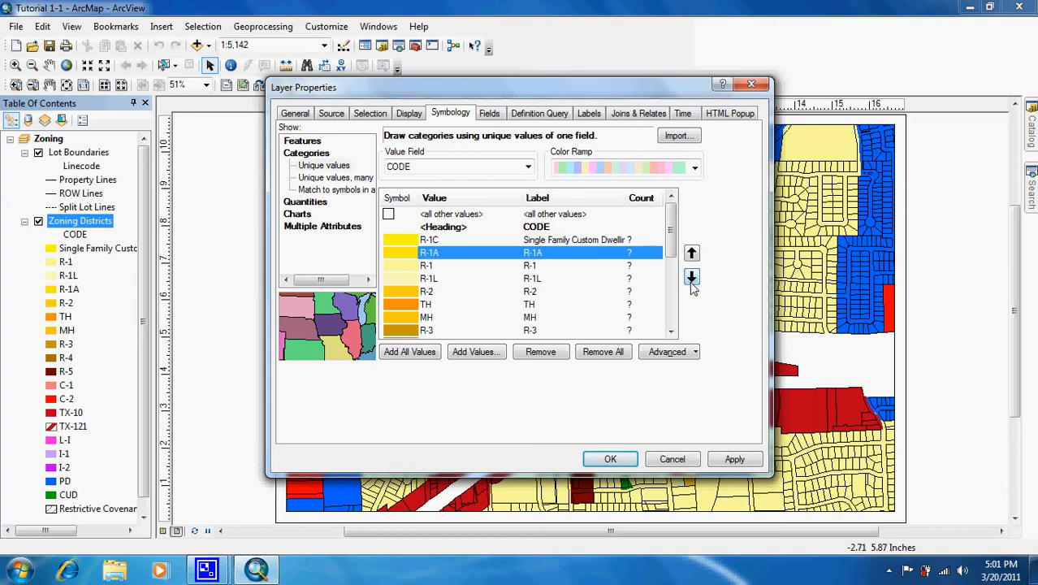
{"action": "left_click", "coordinate": [691, 279]}
{"action": "left_click", "coordinate": [692, 254]}
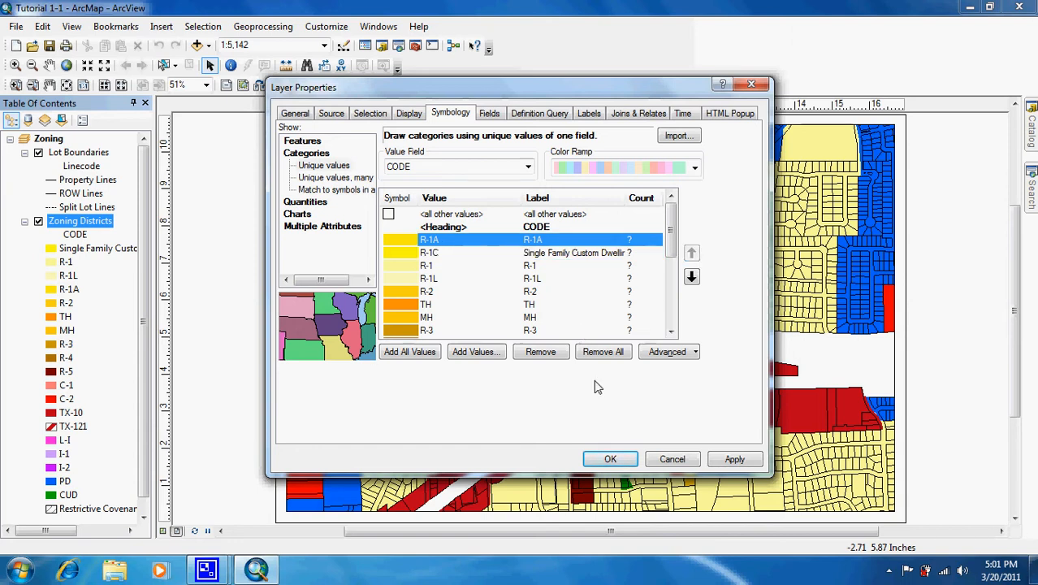
{"action": "left_click", "coordinate": [610, 459]}
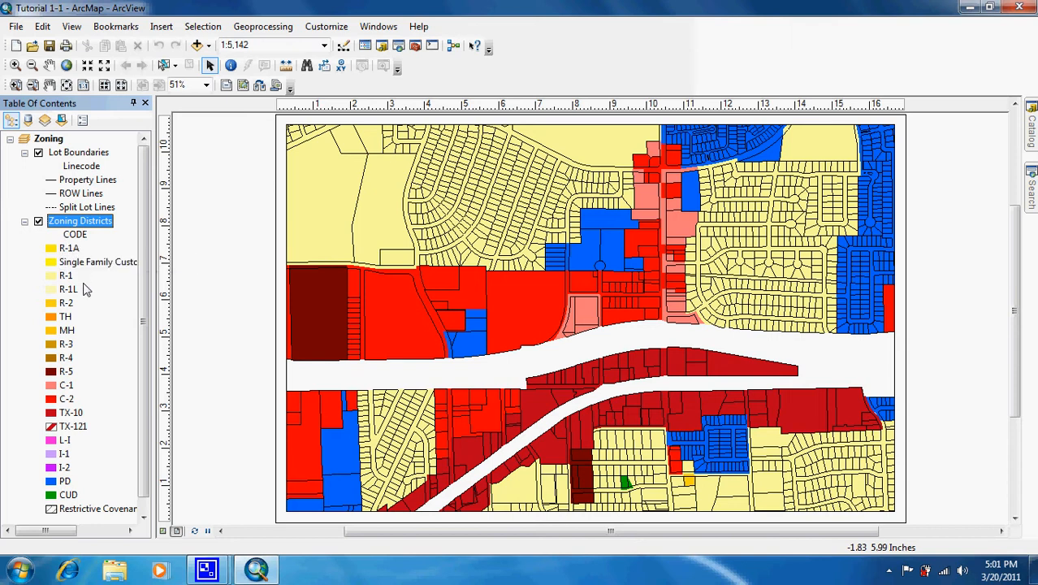
{"action": "right_click", "coordinate": [81, 227]}
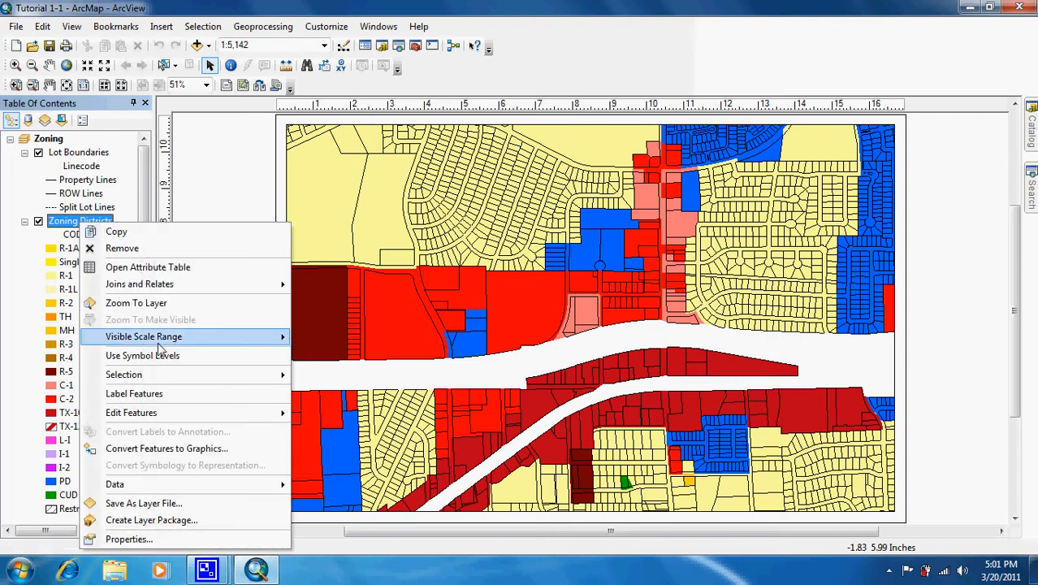
{"action": "left_click", "coordinate": [156, 507]}
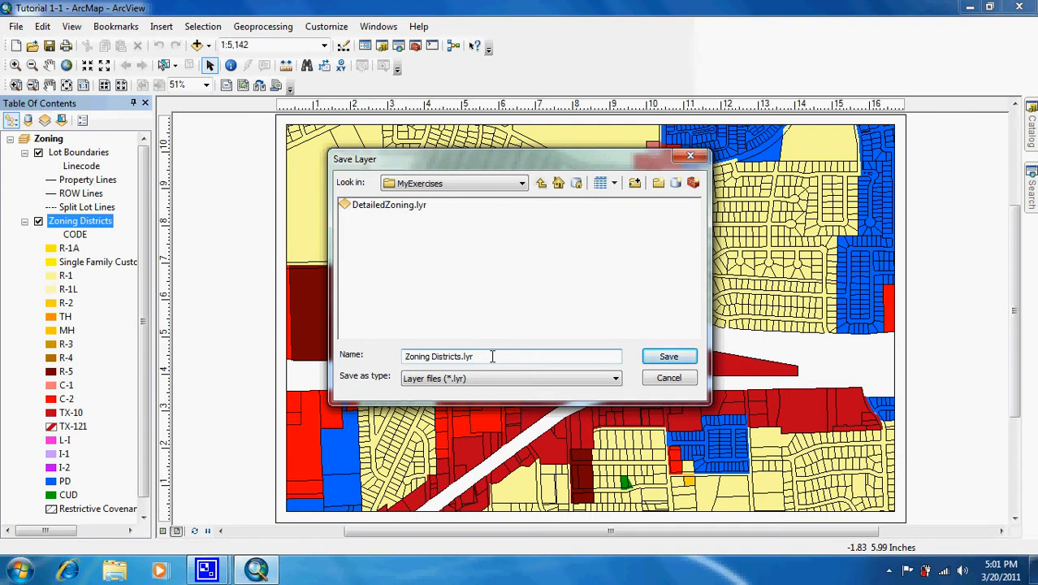
{"action": "left_click", "coordinate": [669, 379]}
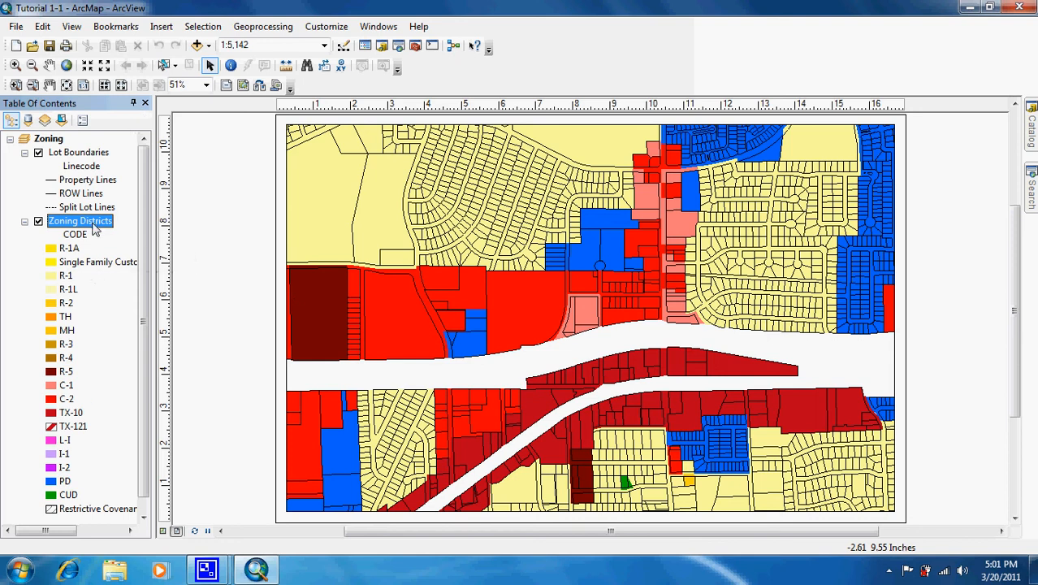
Add the layer file DetailedZoning.lyr from the MyExercises folder to the map.
{"action": "left_click", "coordinate": [198, 46]}
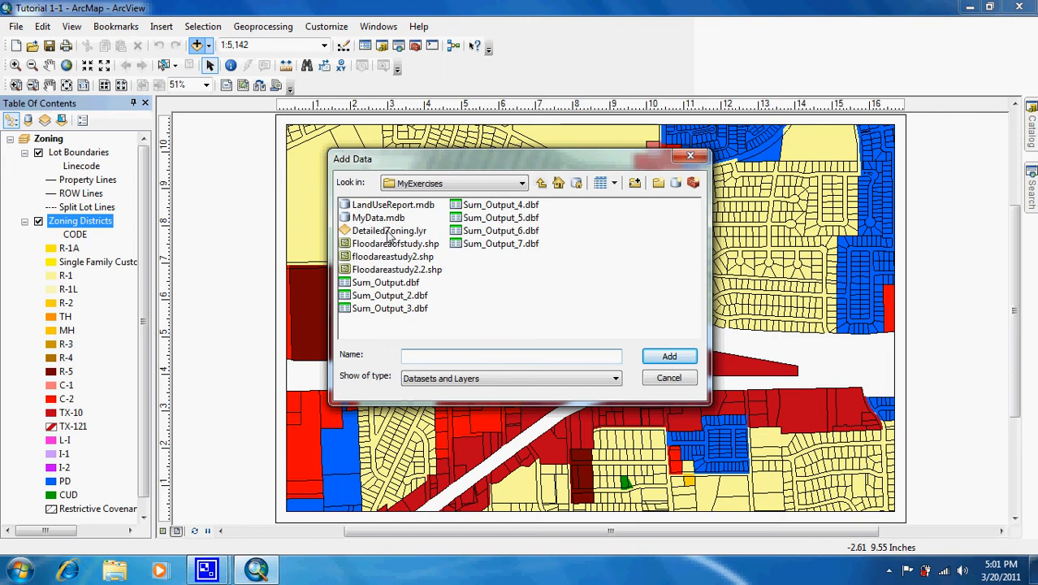
{"action": "double_click", "coordinate": [390, 231]}
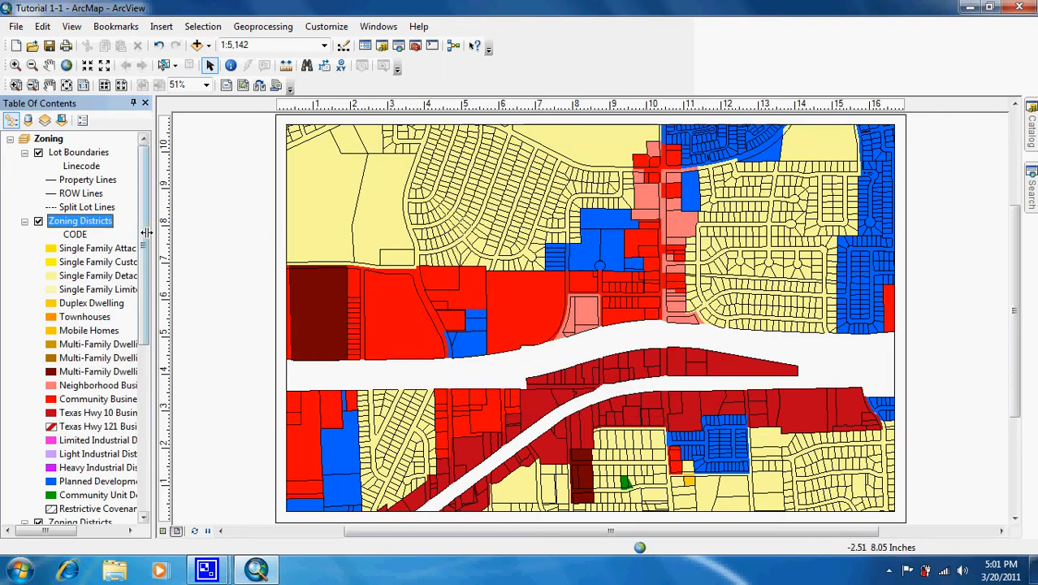
Remove the original Zoning Districts layer with the code labels, the lower of the two layers with that name, from the map.
{"action": "scroll", "coordinate": [145, 225], "scroll_direction": "down", "scroll_amount": 3}
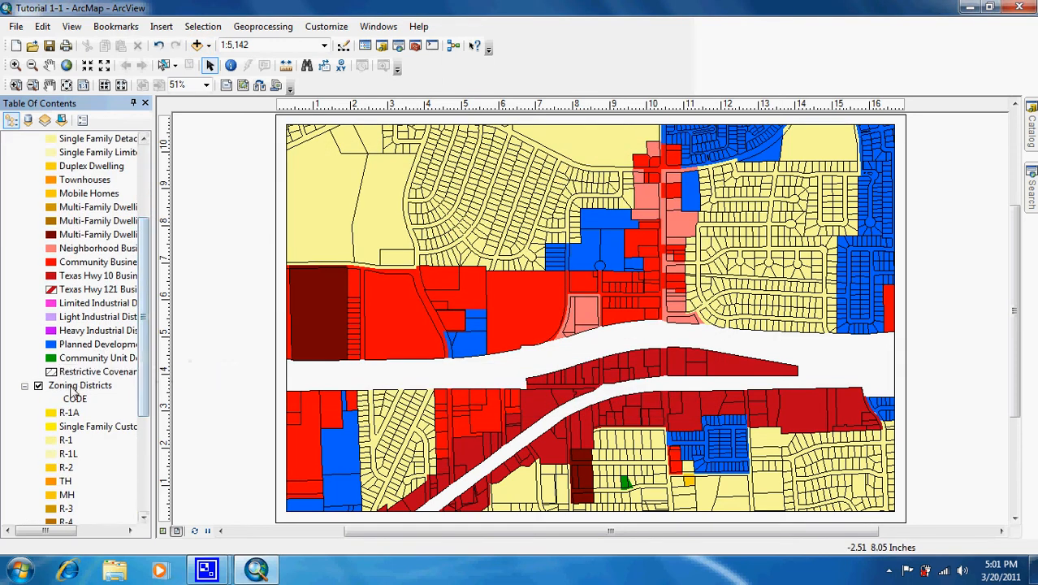
{"action": "right_click", "coordinate": [73, 387]}
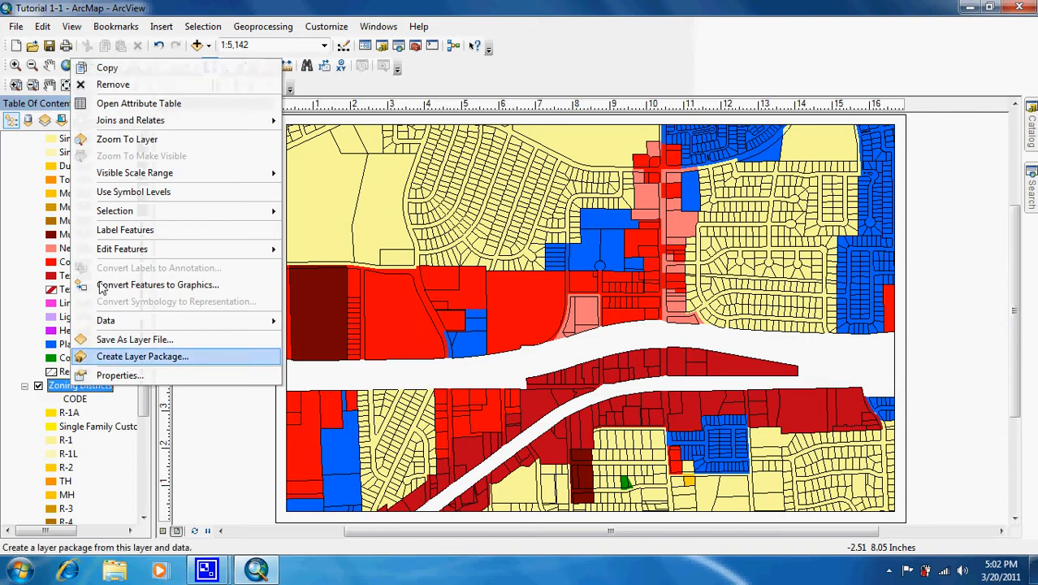
{"action": "left_click", "coordinate": [156, 86]}
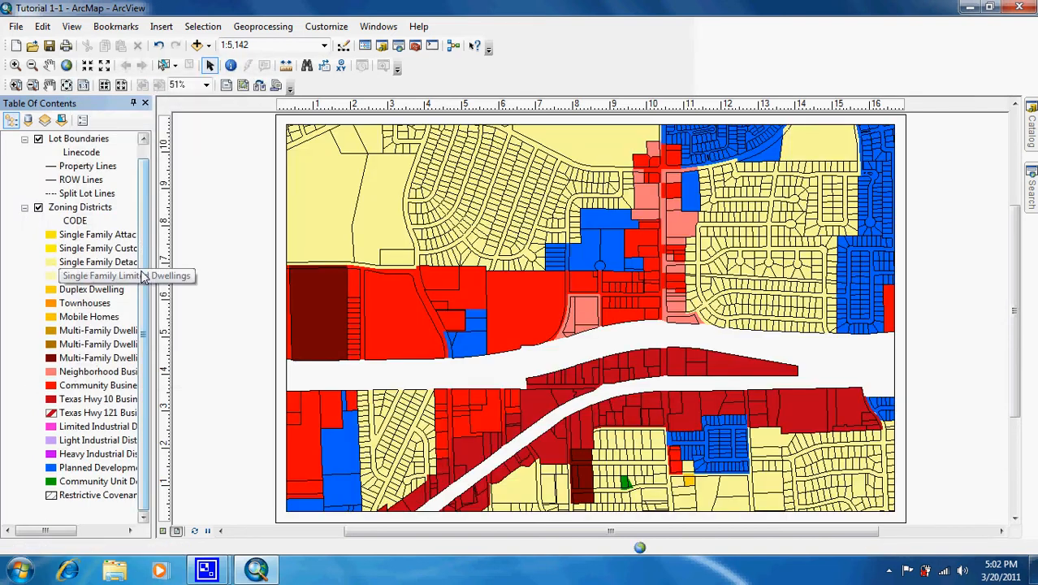
{"action": "scroll", "coordinate": [145, 268], "scroll_direction": "up", "scroll_amount": 1}
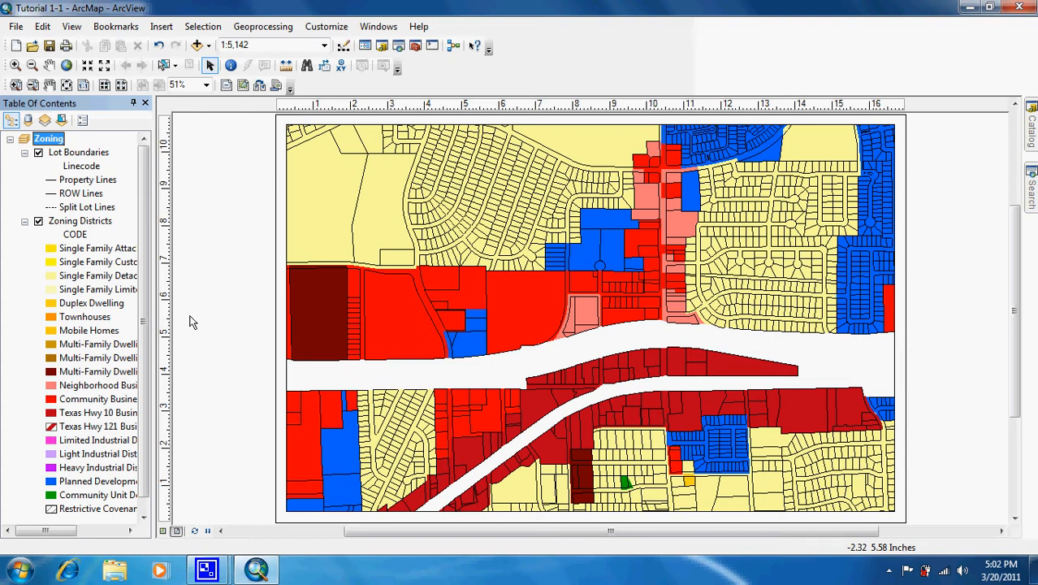
Start a new map legend and take Lot Boundaries out of its items, keeping only Zoning Districts.
{"action": "left_click", "coordinate": [162, 27]}
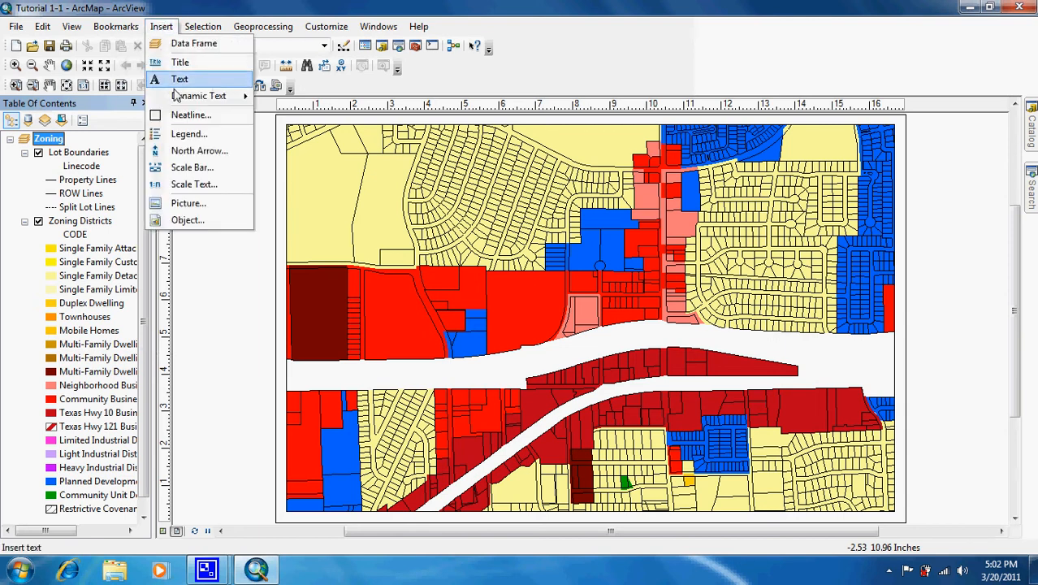
{"action": "left_click", "coordinate": [187, 135]}
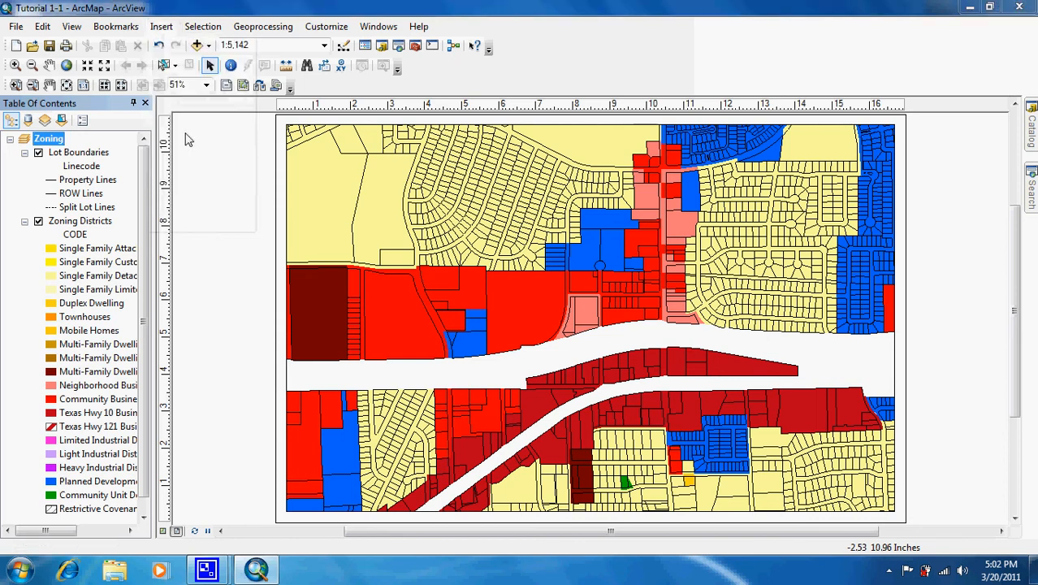
{"action": "left_click", "coordinate": [505, 212]}
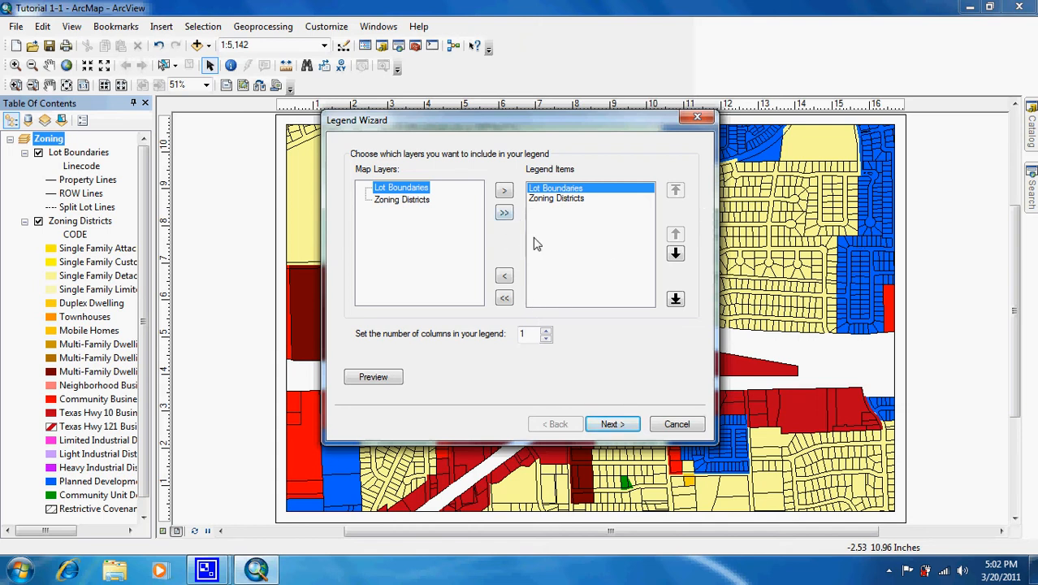
{"action": "left_click", "coordinate": [567, 198]}
{"action": "left_click", "coordinate": [563, 189]}
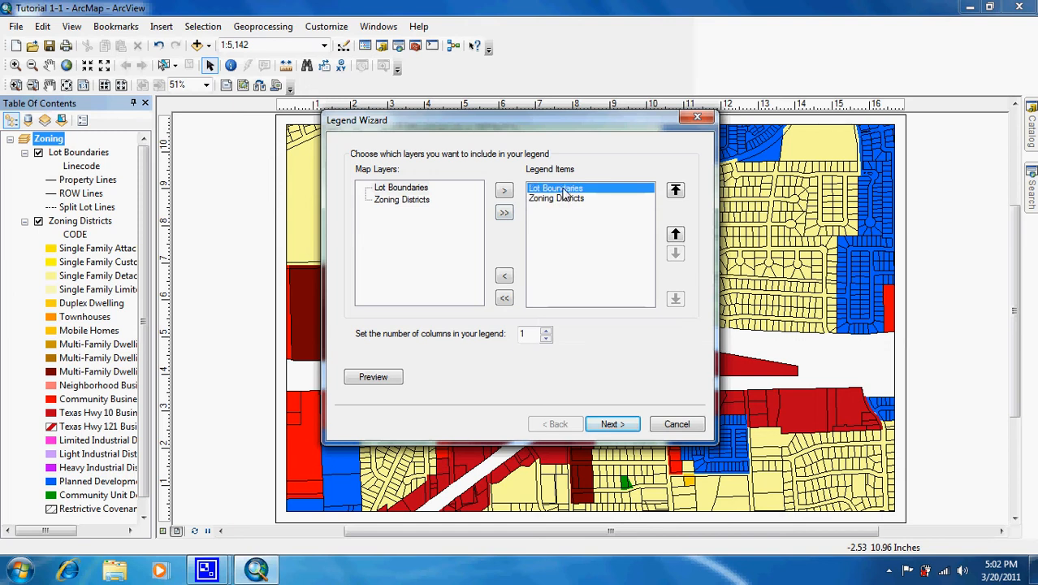
{"action": "left_click", "coordinate": [504, 277]}
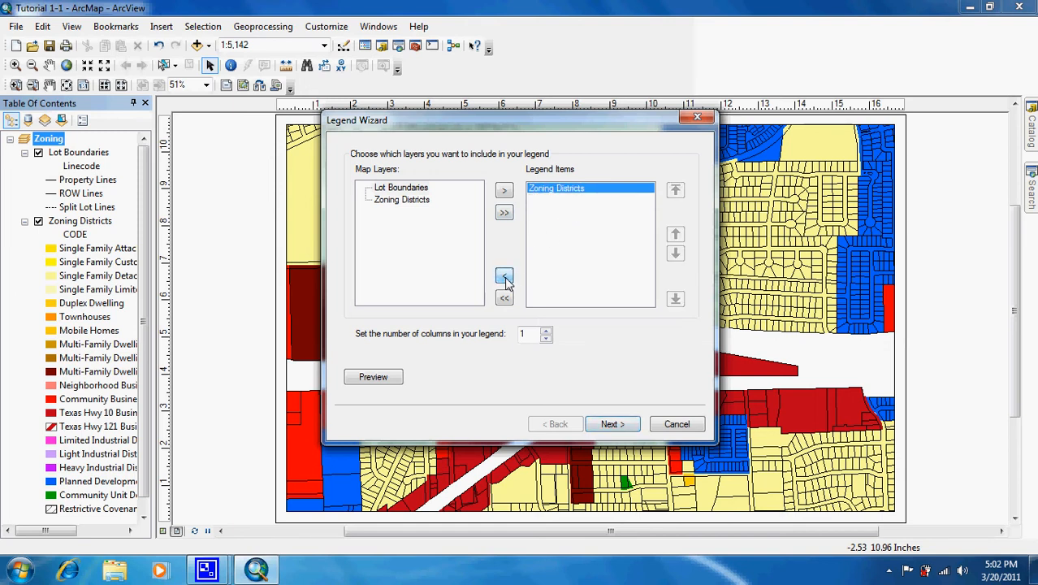
Try Lot Boundaries above and below Zoning Districts in the legend items, and take it out again.
{"action": "left_click", "coordinate": [410, 192]}
{"action": "left_click", "coordinate": [504, 191]}
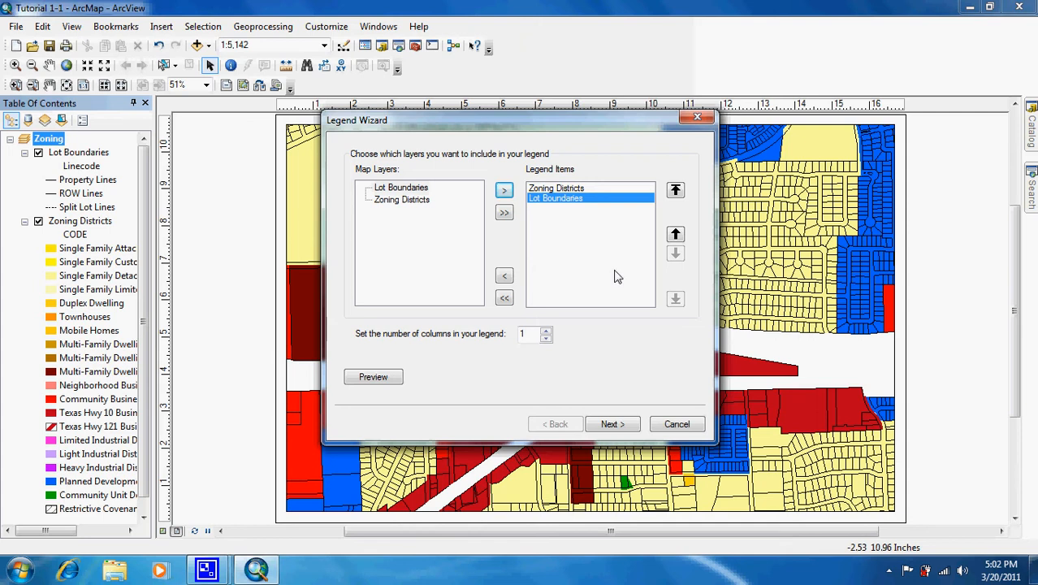
{"action": "left_click", "coordinate": [675, 235]}
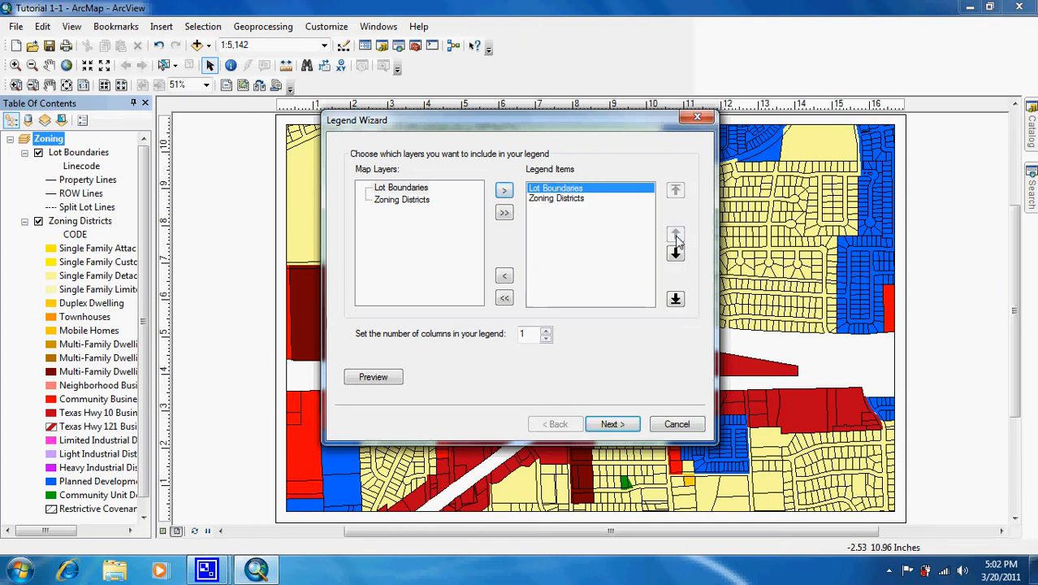
{"action": "left_click", "coordinate": [676, 254]}
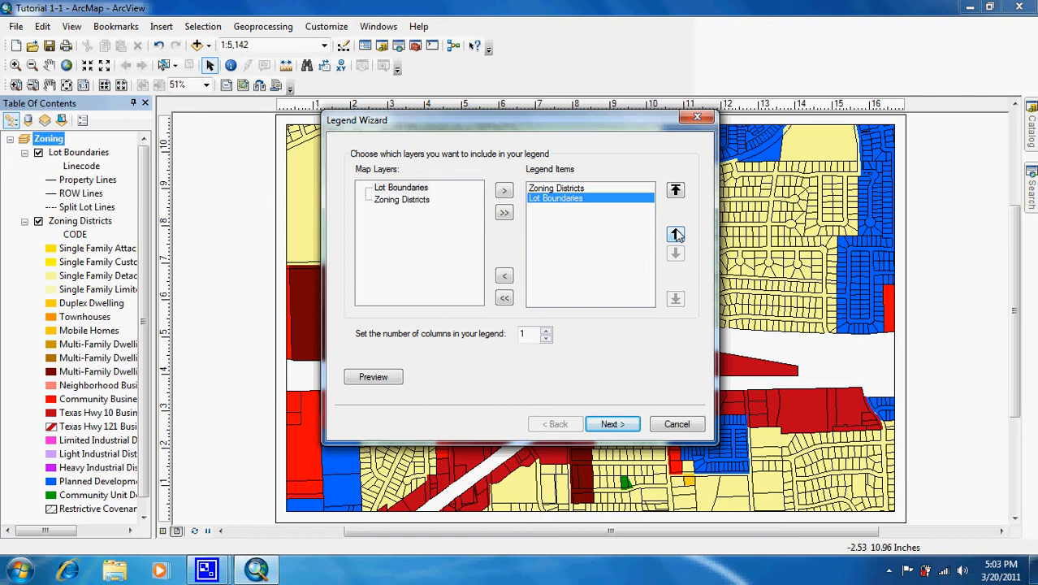
{"action": "left_click", "coordinate": [676, 235]}
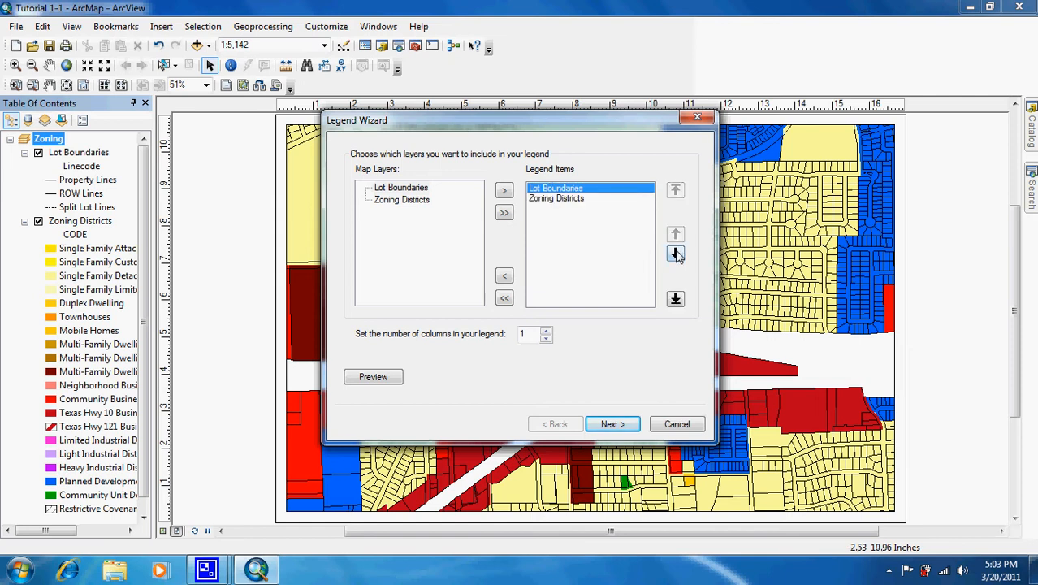
{"action": "left_click", "coordinate": [676, 253]}
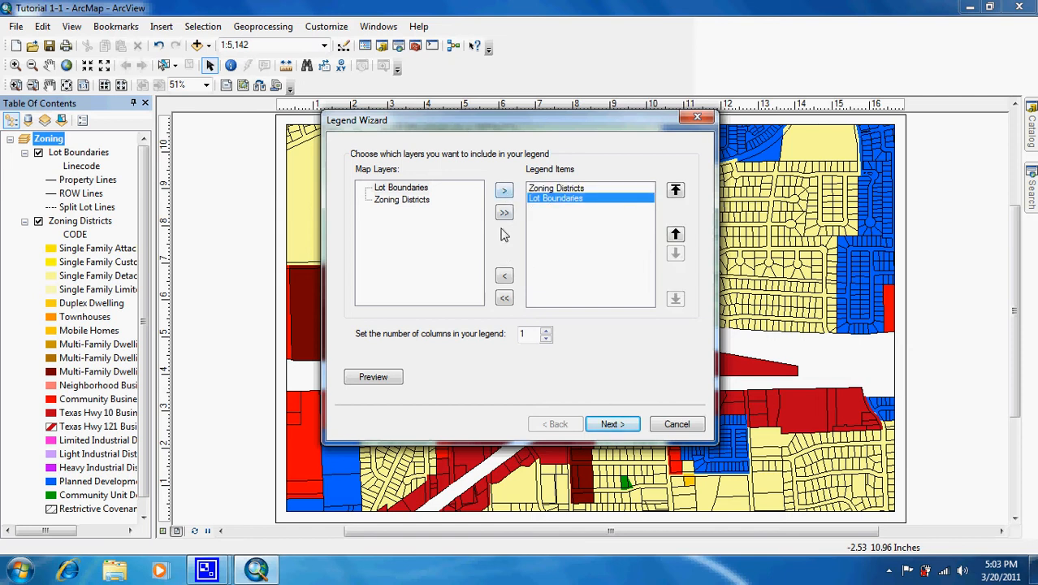
{"action": "left_click", "coordinate": [504, 277]}
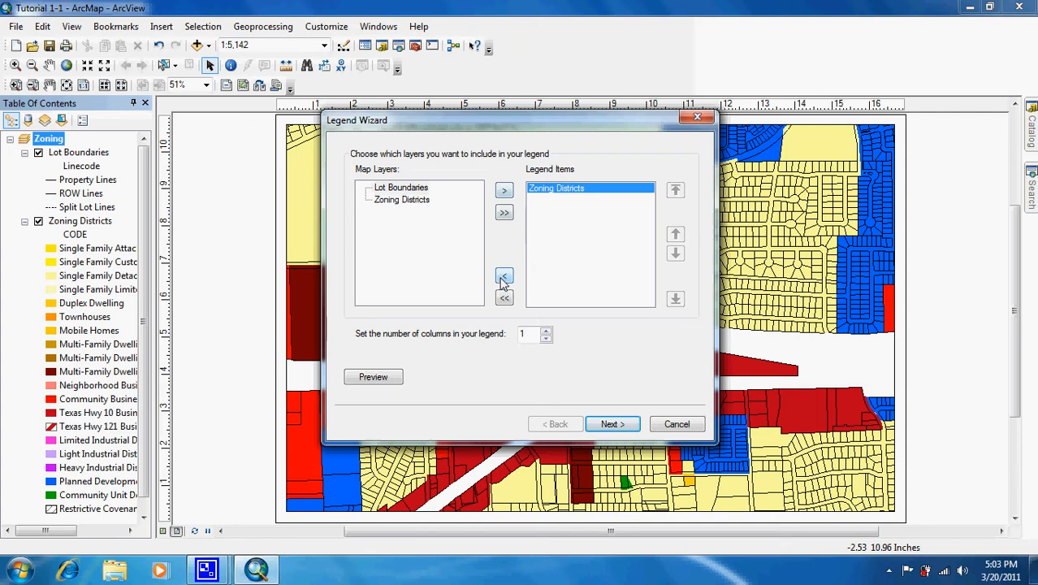
Set the number of columns in the legend to 2 and continue to the legend title settings.
{"action": "left_click", "coordinate": [545, 331]}
{"action": "left_click", "coordinate": [546, 332]}
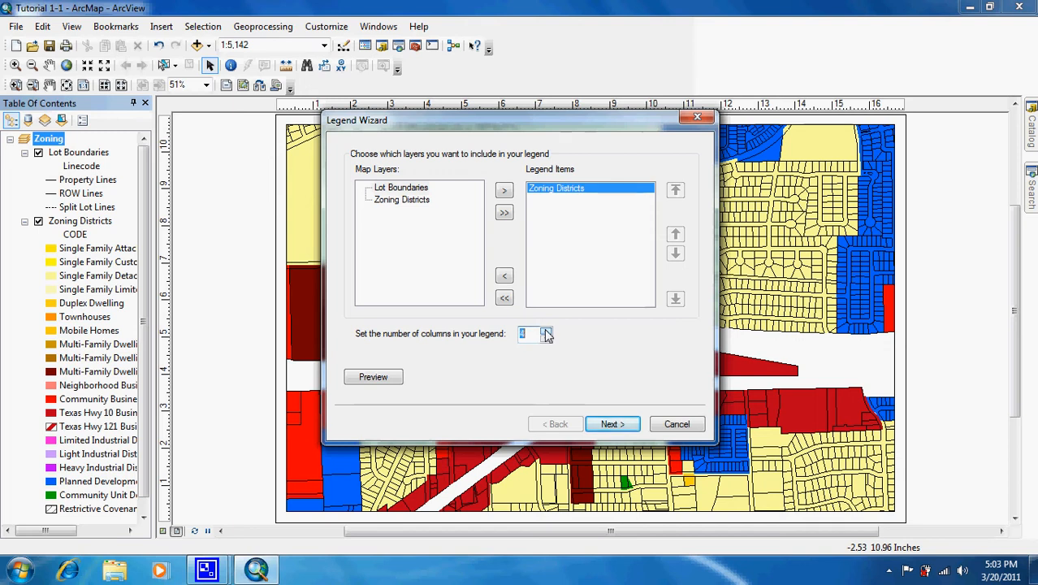
{"action": "double_click", "coordinate": [548, 339]}
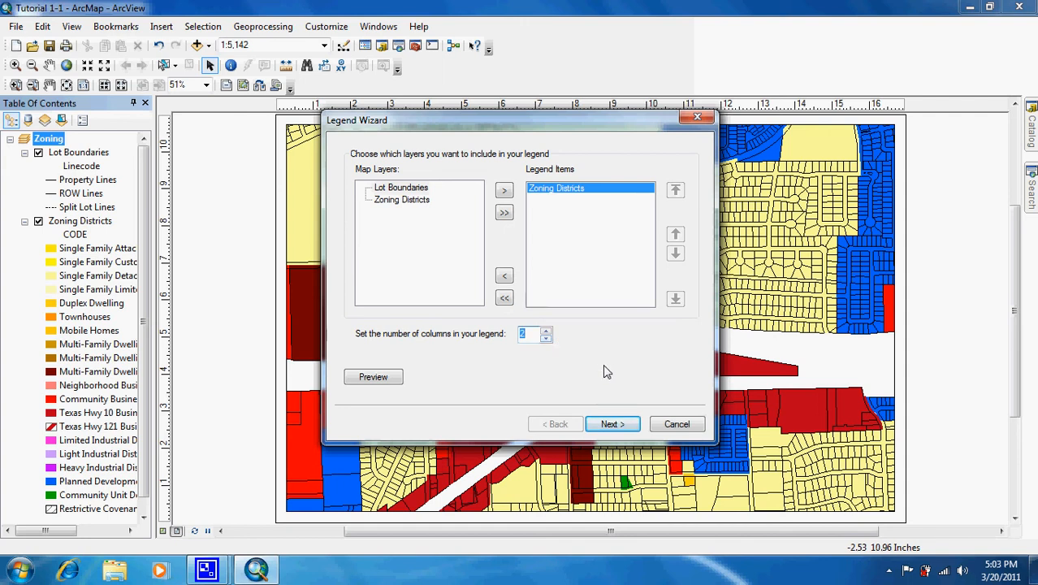
{"action": "left_click", "coordinate": [613, 426]}
{"action": "left_click", "coordinate": [613, 426]}
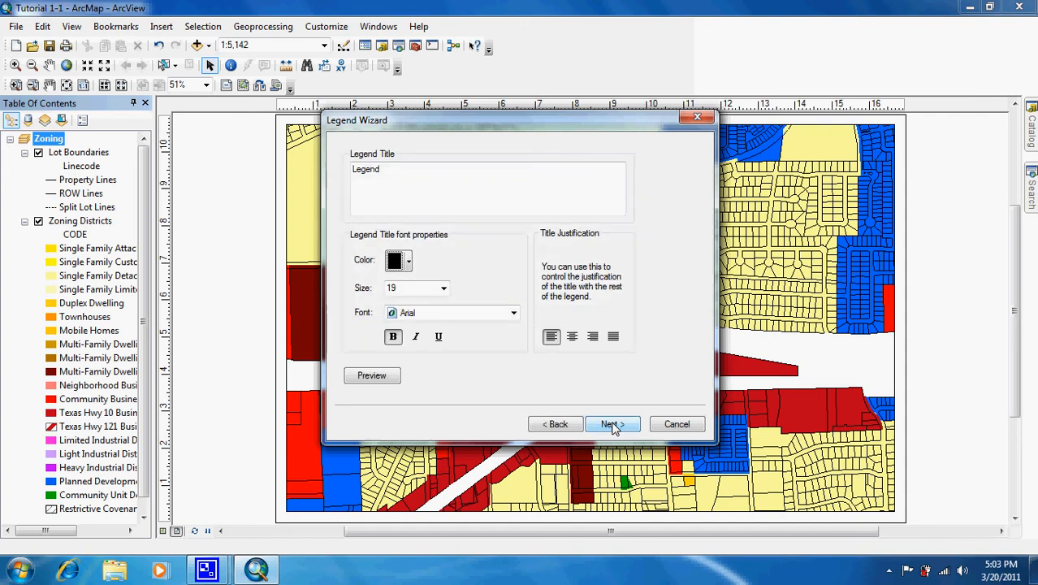
Title the legend "City of Oleander" and set the title's font color to blue.
{"action": "left_click_drag", "start_coordinate": [480, 188], "coordinate": [339, 173]}
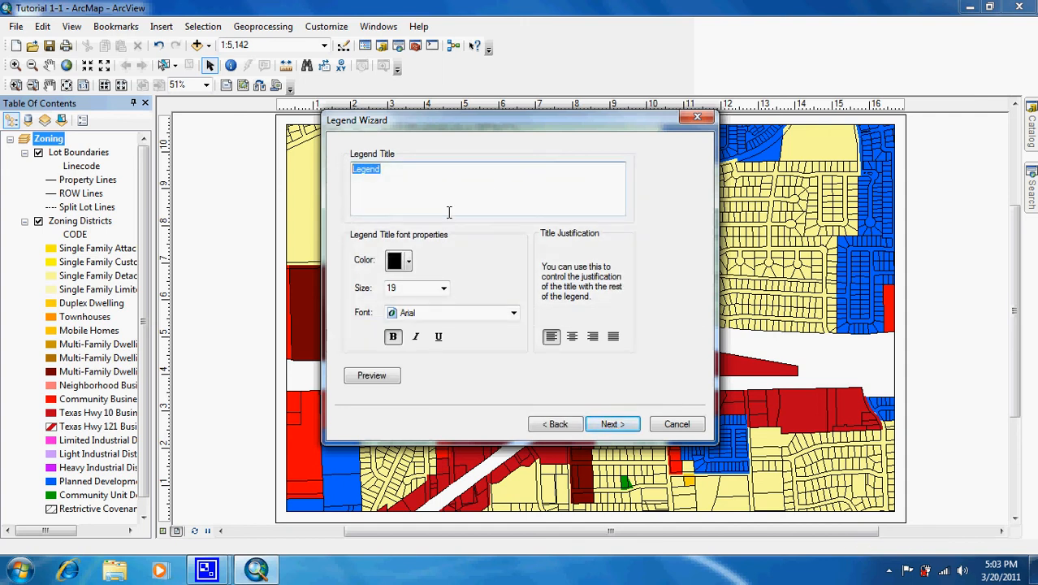
{"action": "type", "text": "City of Oleander"}
{"action": "left_click", "coordinate": [399, 262]}
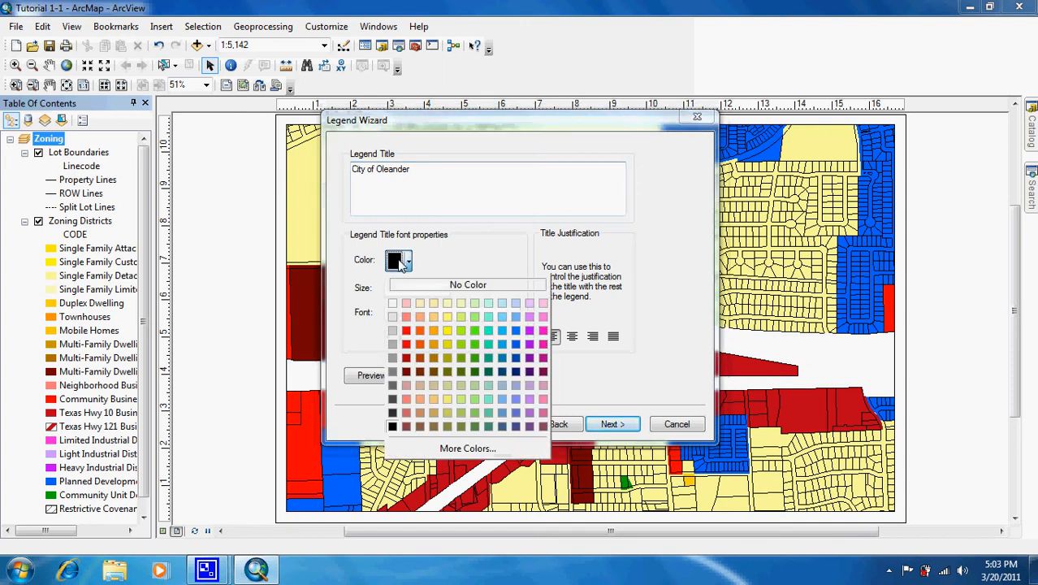
{"action": "left_click", "coordinate": [517, 348]}
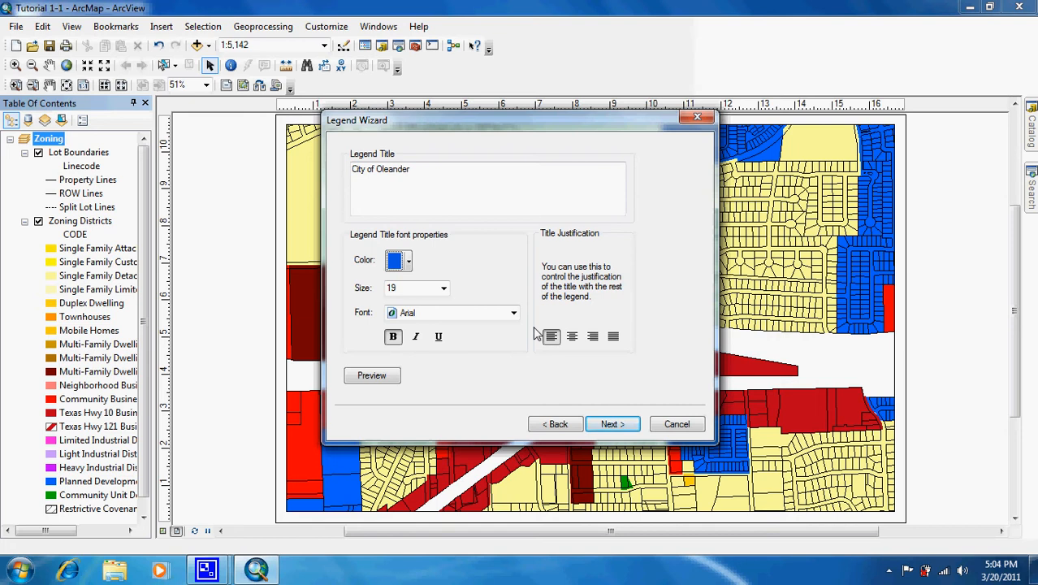
{"action": "left_click", "coordinate": [617, 424]}
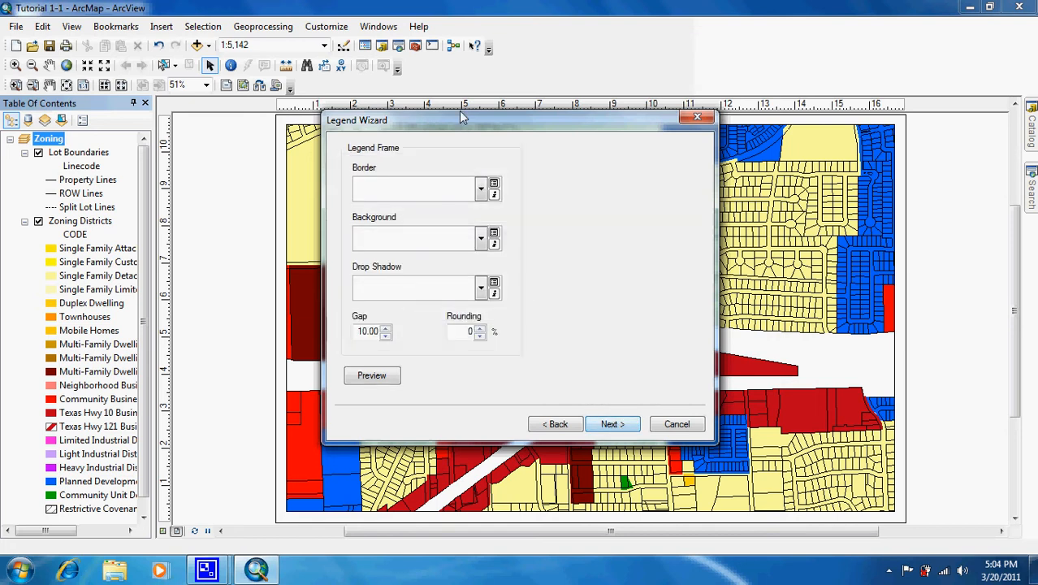
Give the legend frame no border and a Grey 10% background.
{"action": "left_click", "coordinate": [480, 189]}
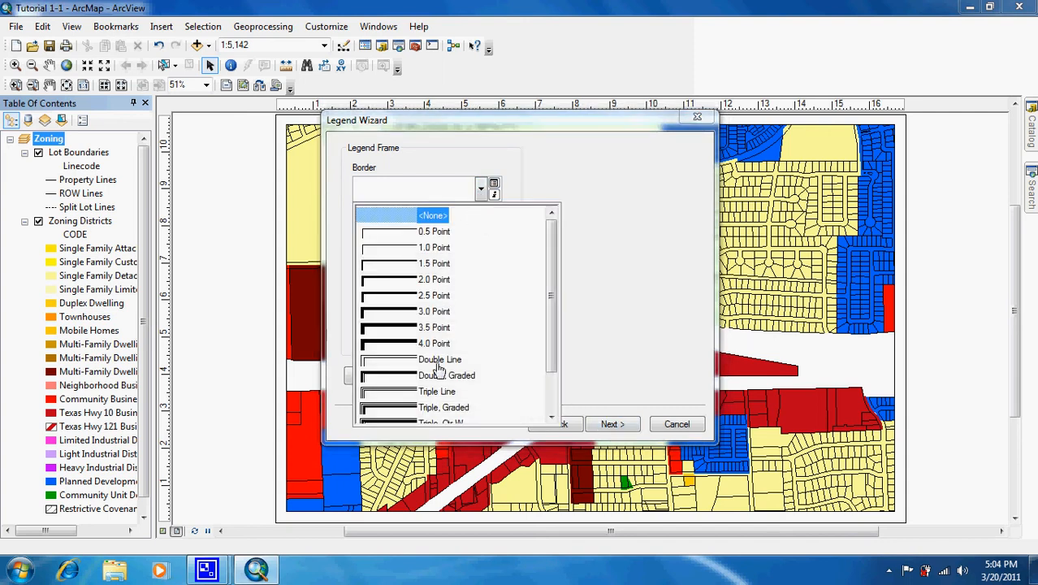
{"action": "left_click", "coordinate": [433, 217]}
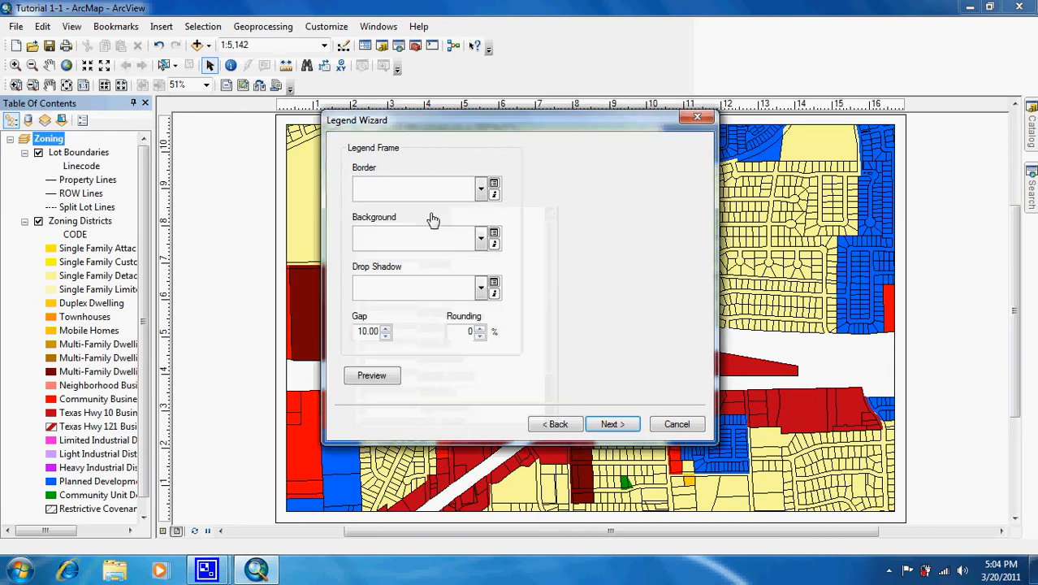
{"action": "left_click", "coordinate": [482, 242]}
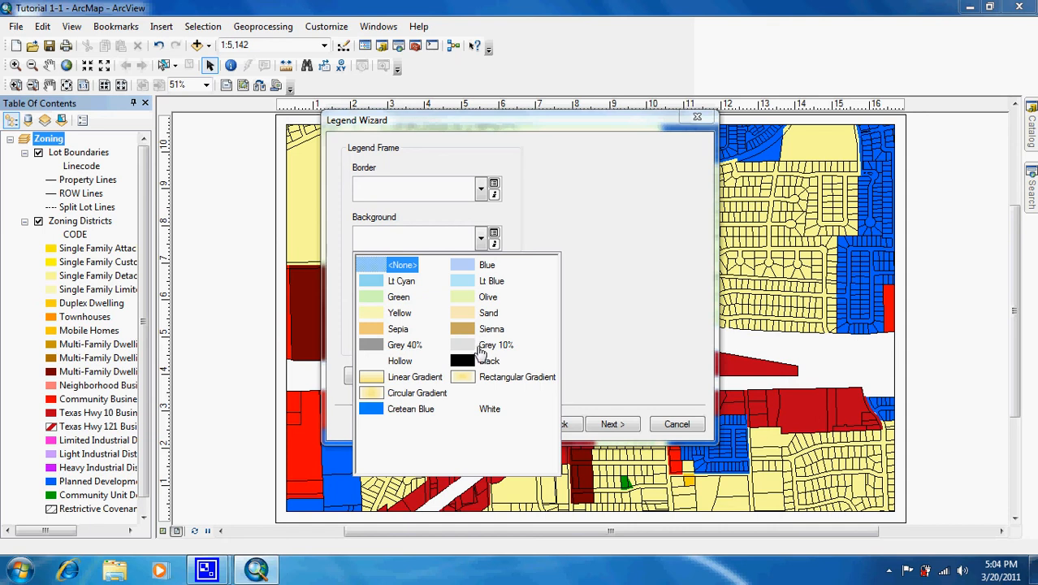
{"action": "left_click", "coordinate": [486, 348]}
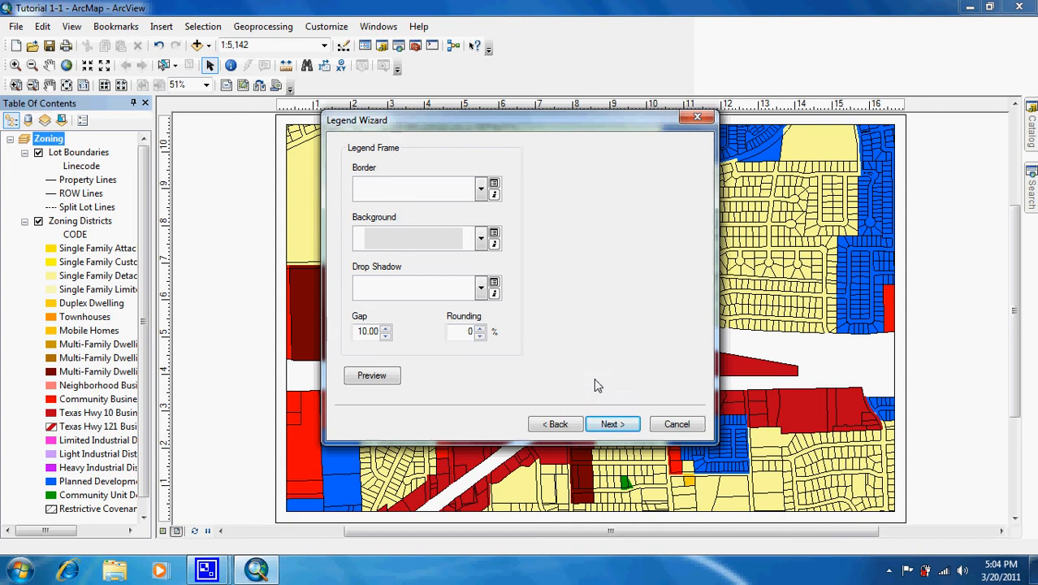
{"action": "left_click", "coordinate": [614, 424]}
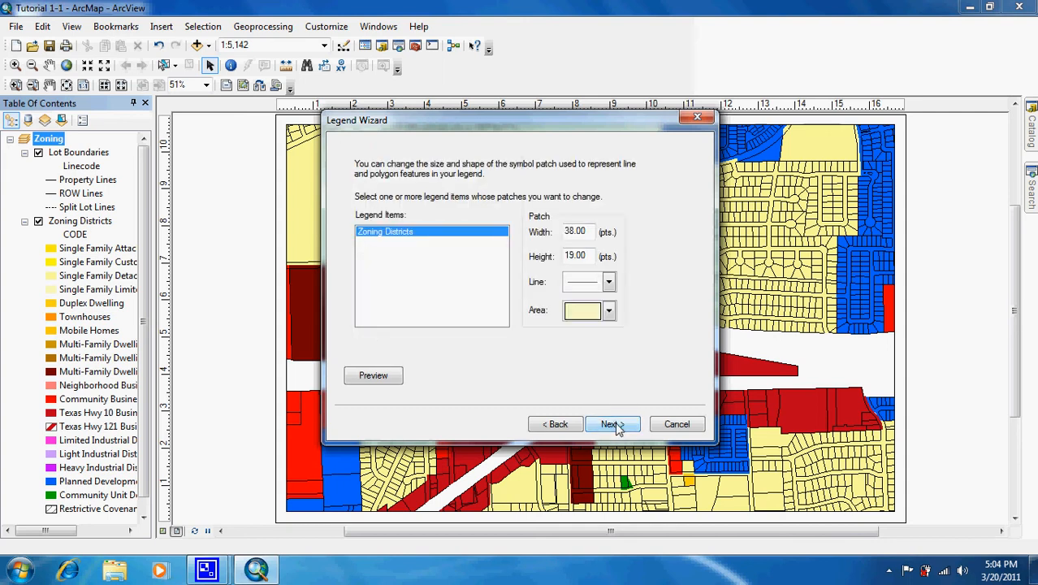
Finish the legend with the default patches and spacing, and move its lower-left corner to about X 7.2 in, Y 1.6 in on the page.
{"action": "left_click", "coordinate": [613, 424]}
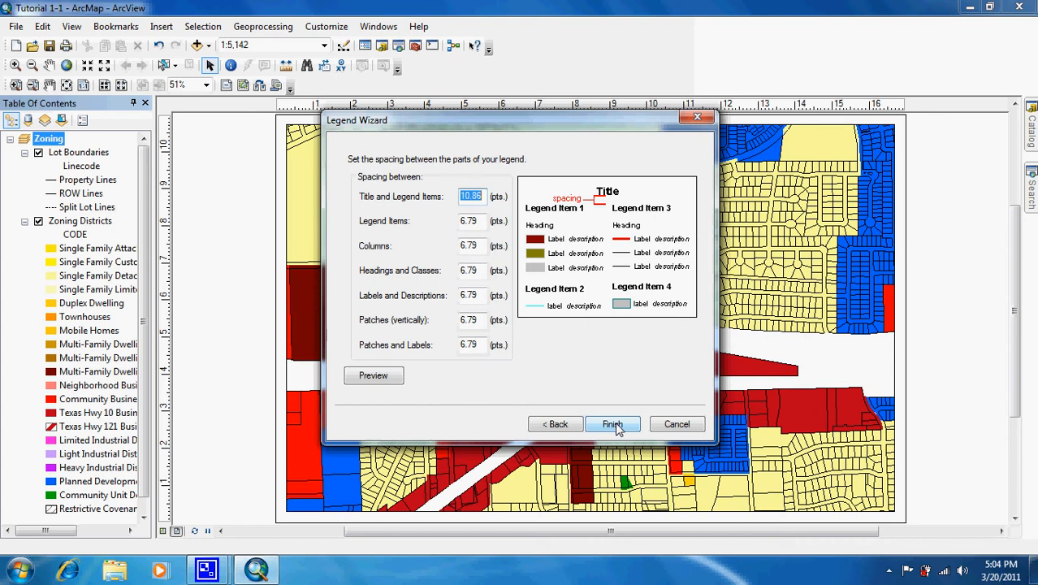
{"action": "left_click", "coordinate": [614, 425]}
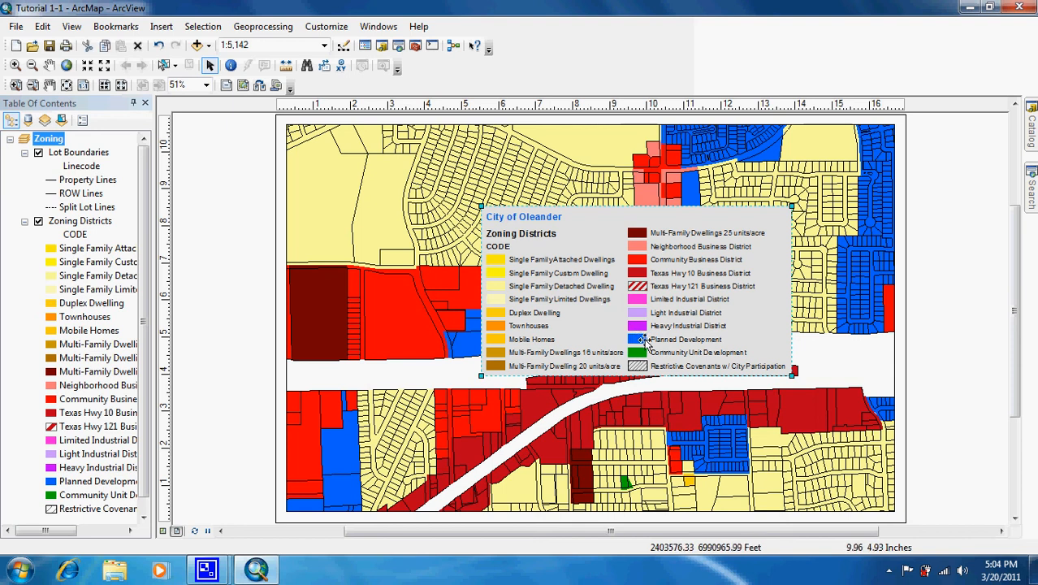
{"action": "left_click_drag", "start_coordinate": [644, 339], "coordinate": [710, 409]}
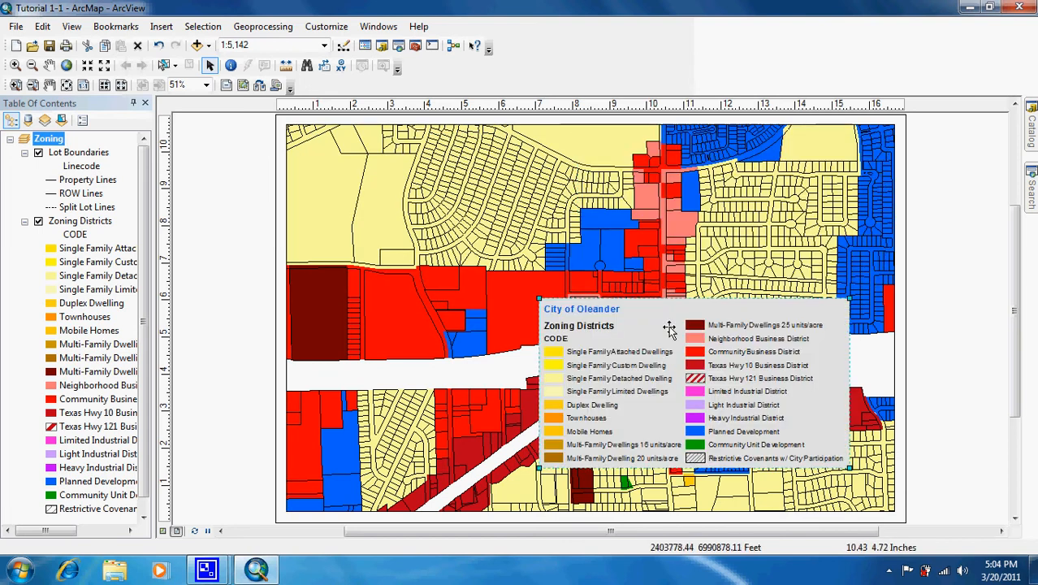
Open the legend's properties, review its title, item and frame settings, and set its position to X 0.5 in, Y 8 in.
{"action": "right_click", "coordinate": [696, 417]}
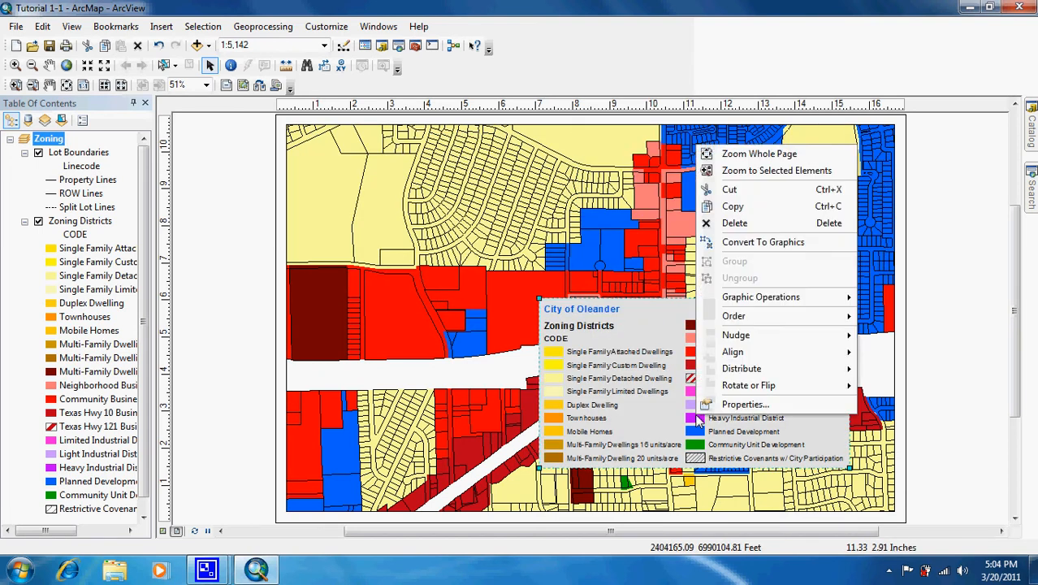
{"action": "left_click", "coordinate": [761, 409]}
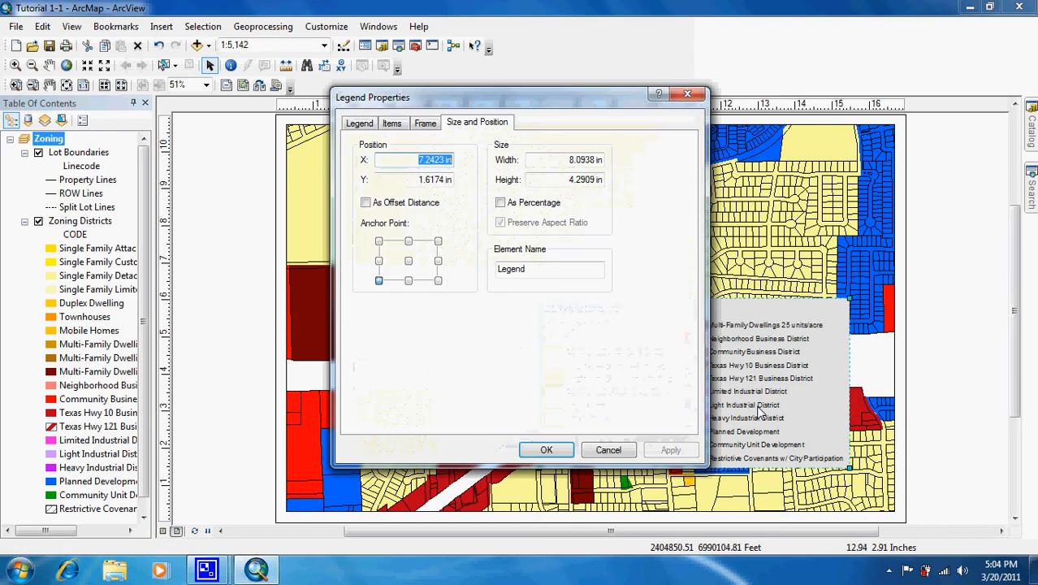
{"action": "left_click", "coordinate": [361, 127]}
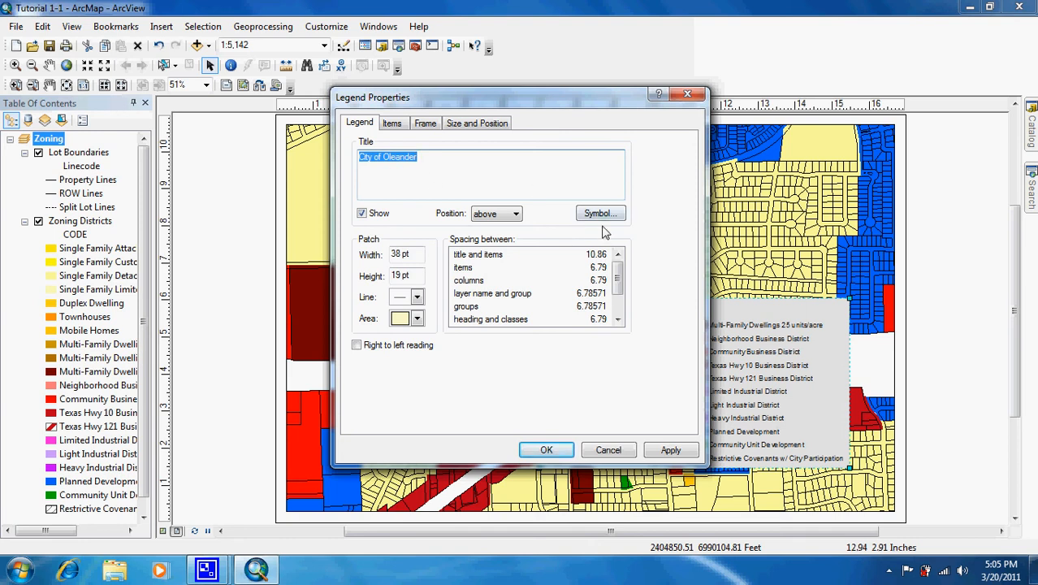
{"action": "left_click", "coordinate": [392, 124]}
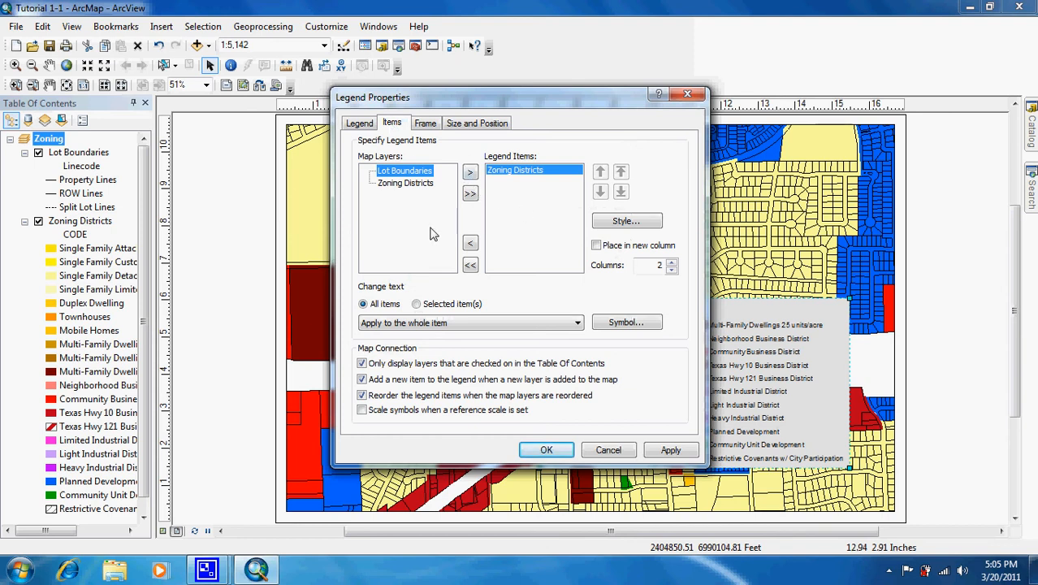
{"action": "left_click", "coordinate": [426, 123]}
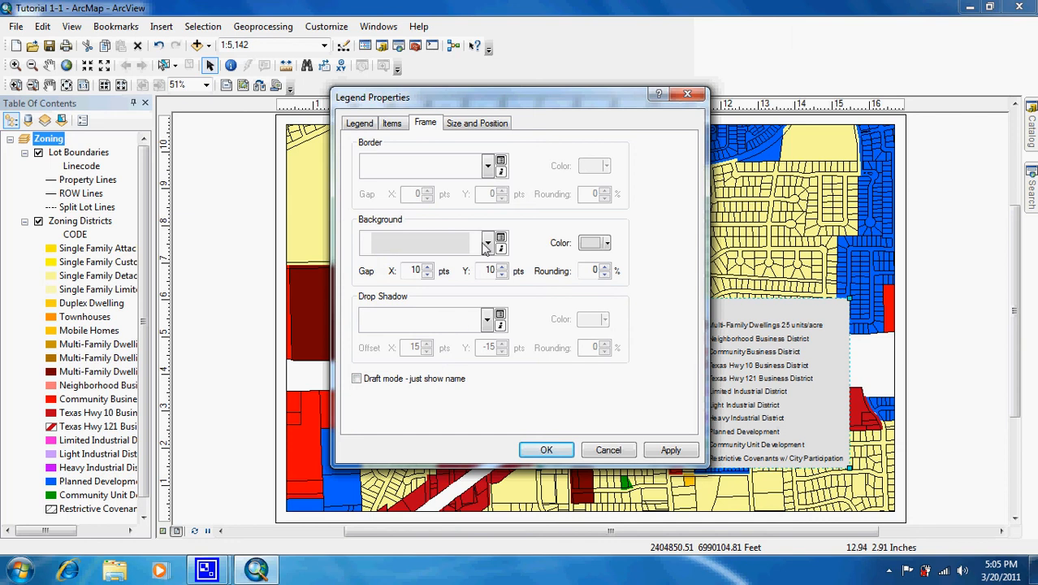
{"action": "left_click", "coordinate": [476, 125]}
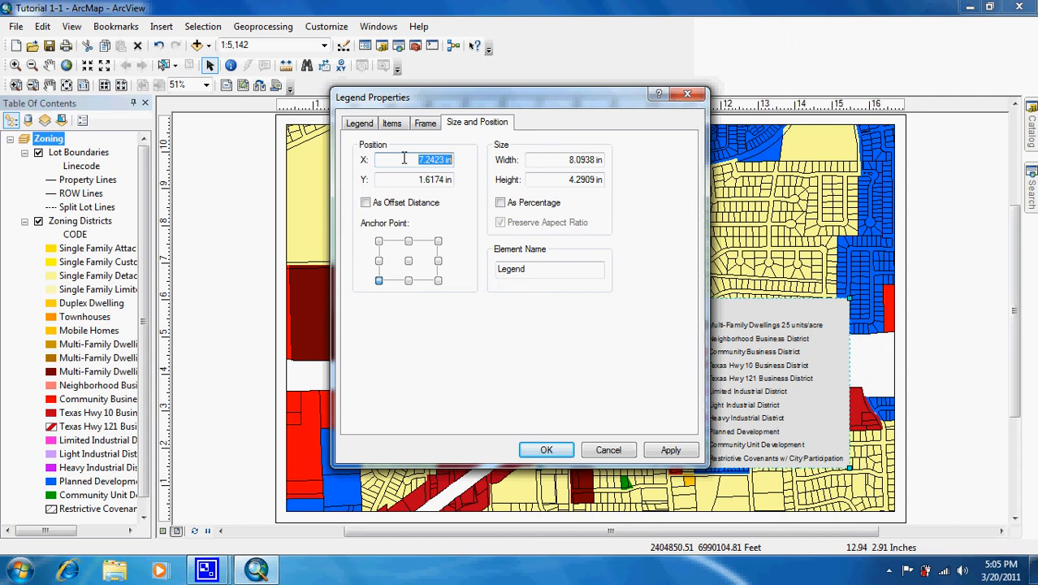
{"action": "key", "text": "BackSpace"}
{"action": "left_click_drag", "start_coordinate": [437, 92], "coordinate": [523, 119]}
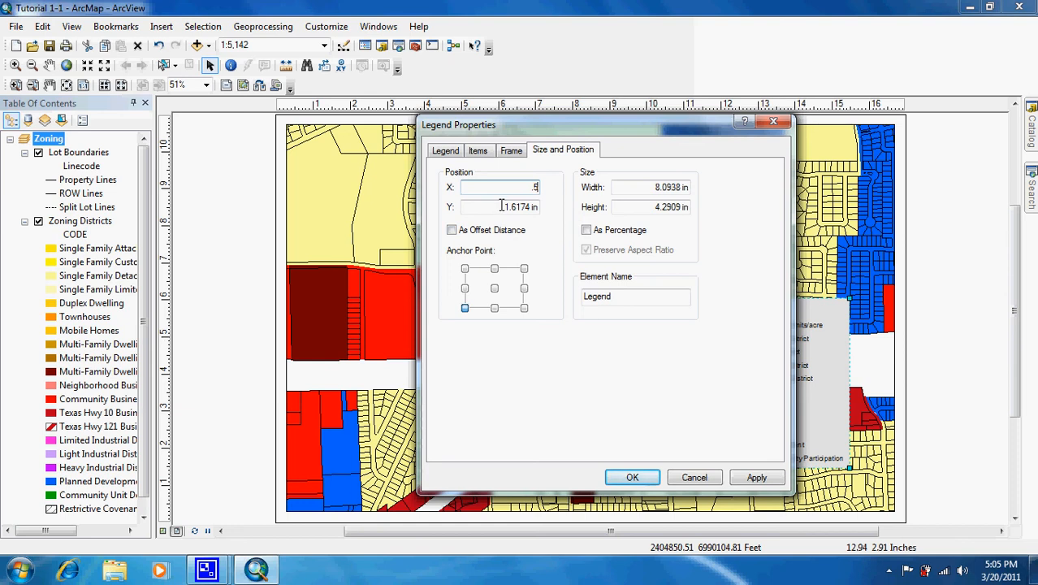
{"action": "key", "text": "Tab"}
{"action": "type", "text": "8"}
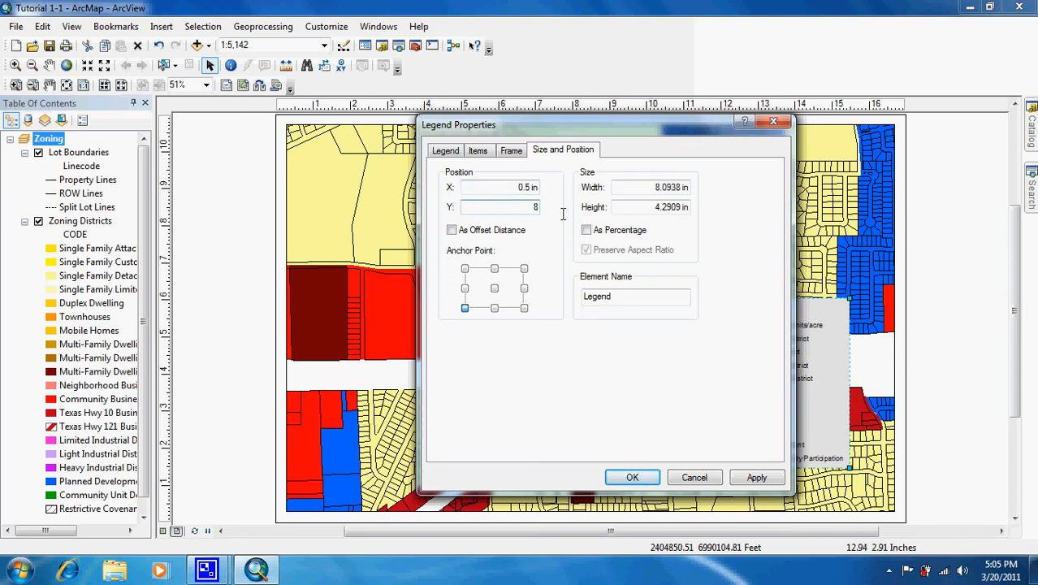
{"action": "left_click", "coordinate": [520, 188]}
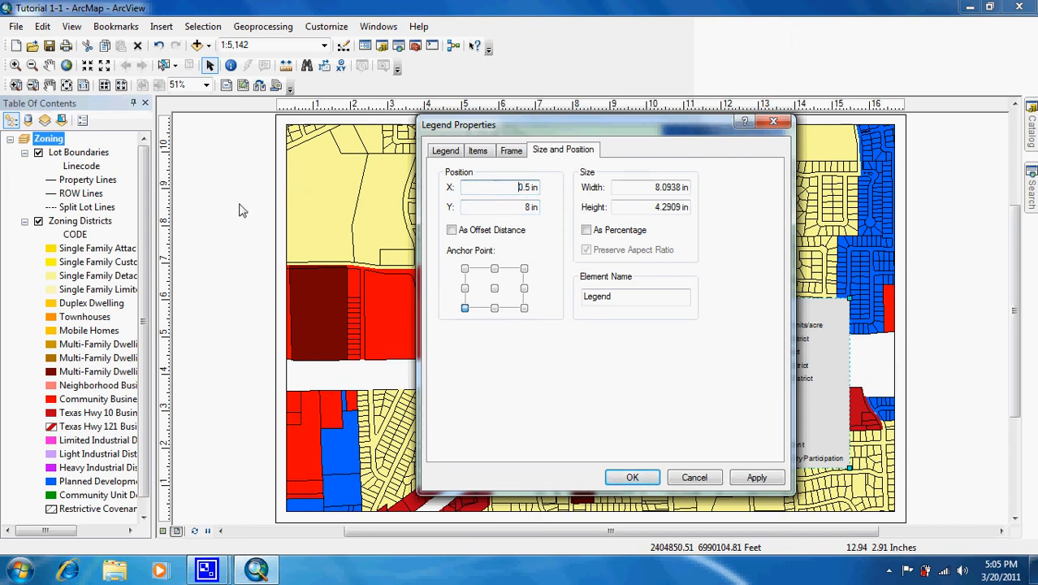
Try the middle-left, center and bottom-center anchor points for the legend, and return to the lower-left anchor.
{"action": "left_click", "coordinate": [464, 288]}
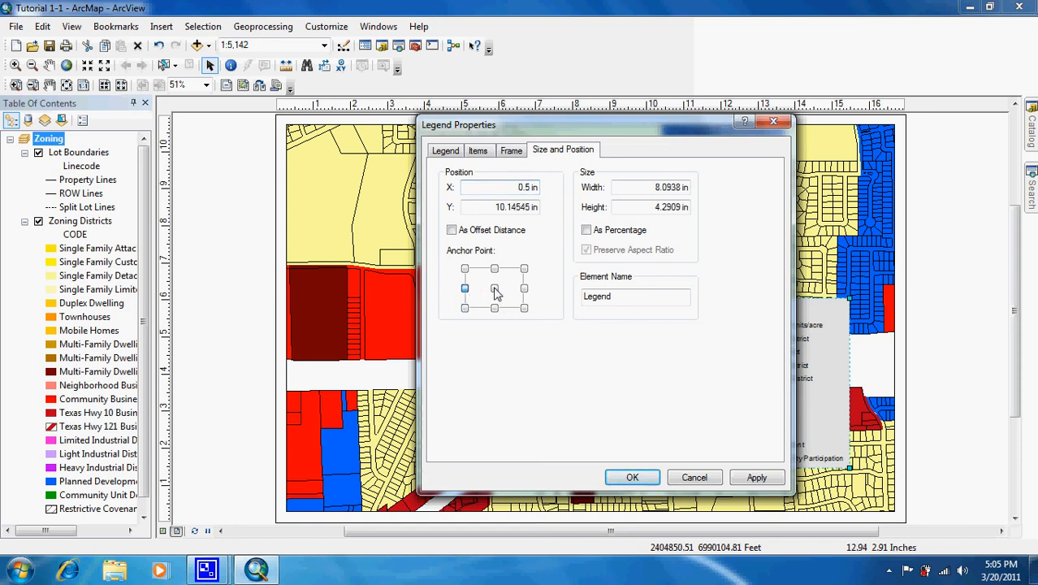
{"action": "left_click", "coordinate": [495, 288]}
{"action": "left_click", "coordinate": [494, 308]}
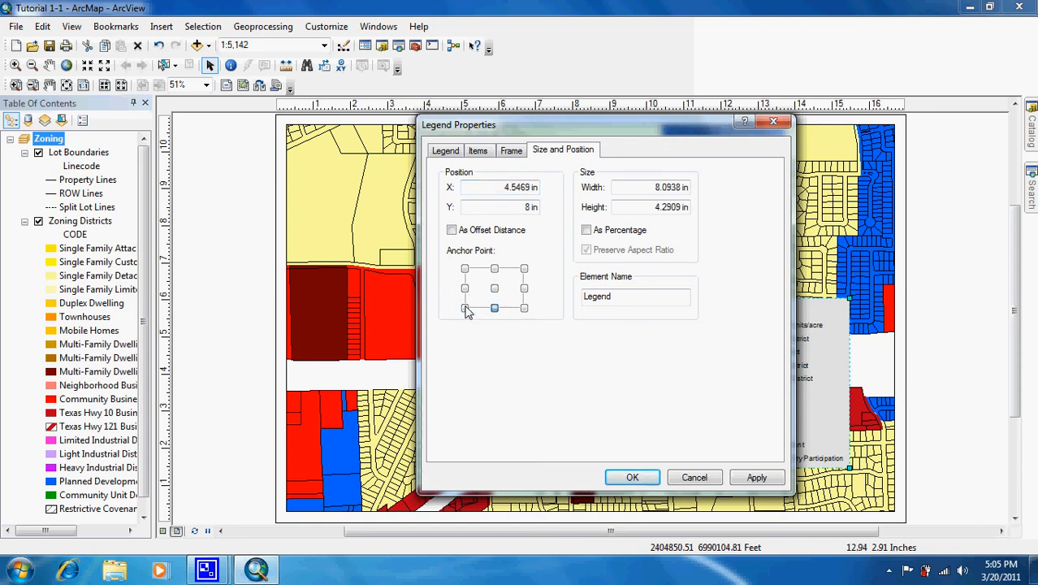
{"action": "left_click", "coordinate": [464, 308]}
Try to set the legend's width to 4.5 in with its aspect ratio preserved, and apply the size and position.
{"action": "left_click_drag", "start_coordinate": [650, 189], "coordinate": [709, 189]}
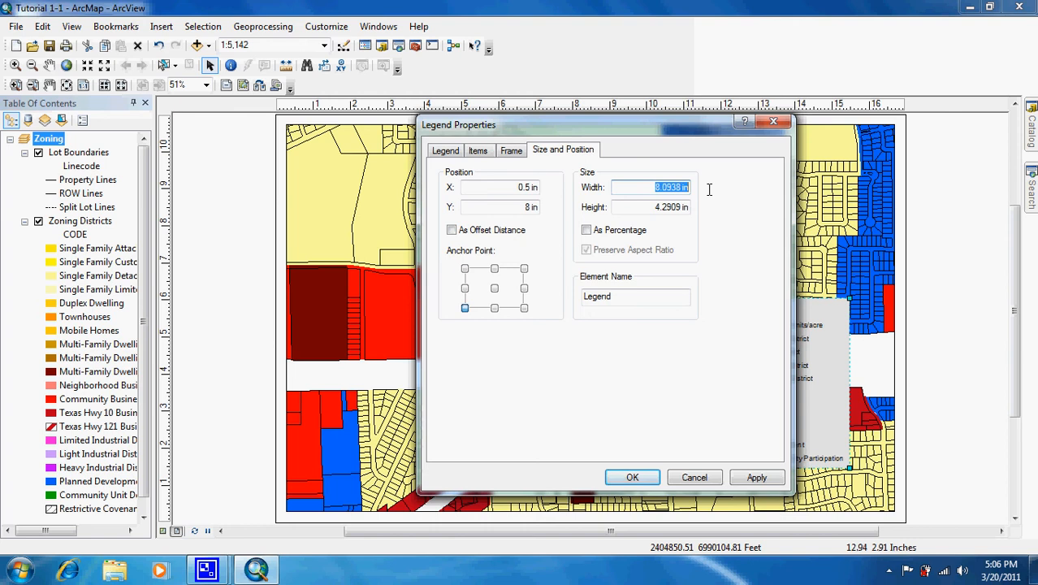
{"action": "type", "text": "4.5"}
{"action": "left_click", "coordinate": [649, 209]}
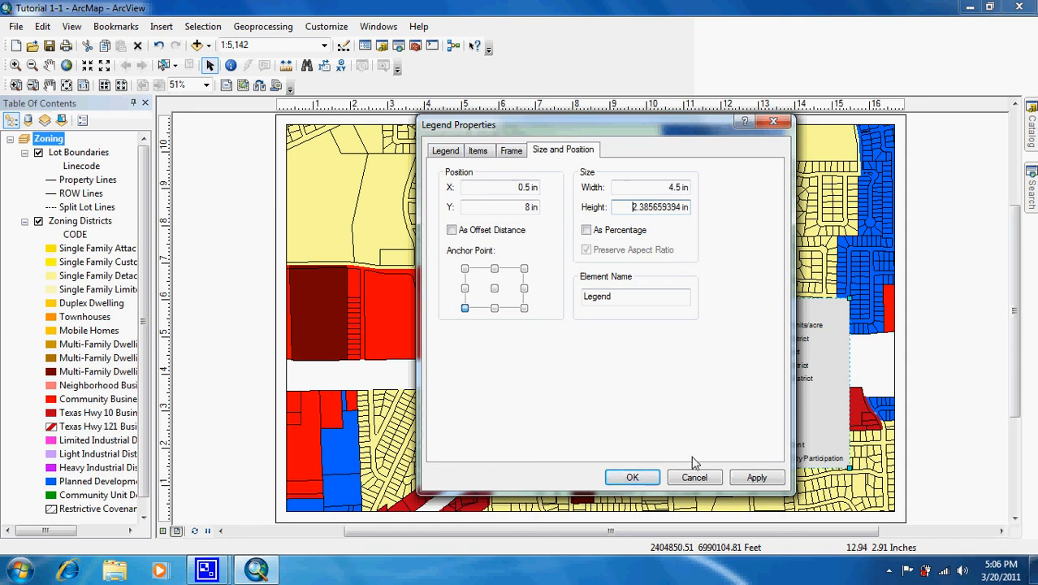
{"action": "left_click", "coordinate": [749, 477]}
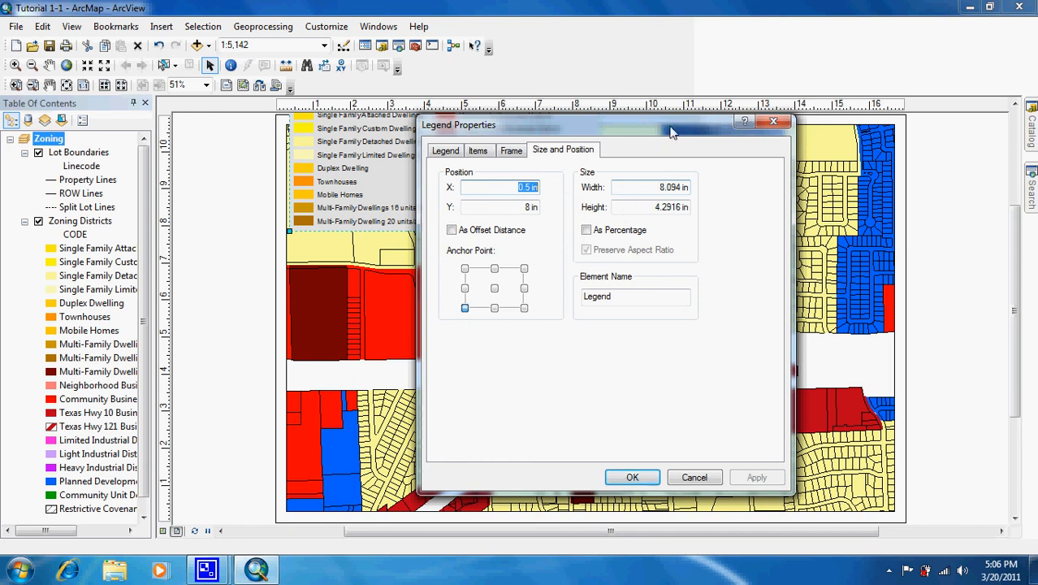
Set the legend's width to 4.5 in again, apply it and accept the legend properties.
{"action": "left_click_drag", "start_coordinate": [674, 125], "coordinate": [685, 159]}
{"action": "left_click_drag", "start_coordinate": [671, 220], "coordinate": [702, 224]}
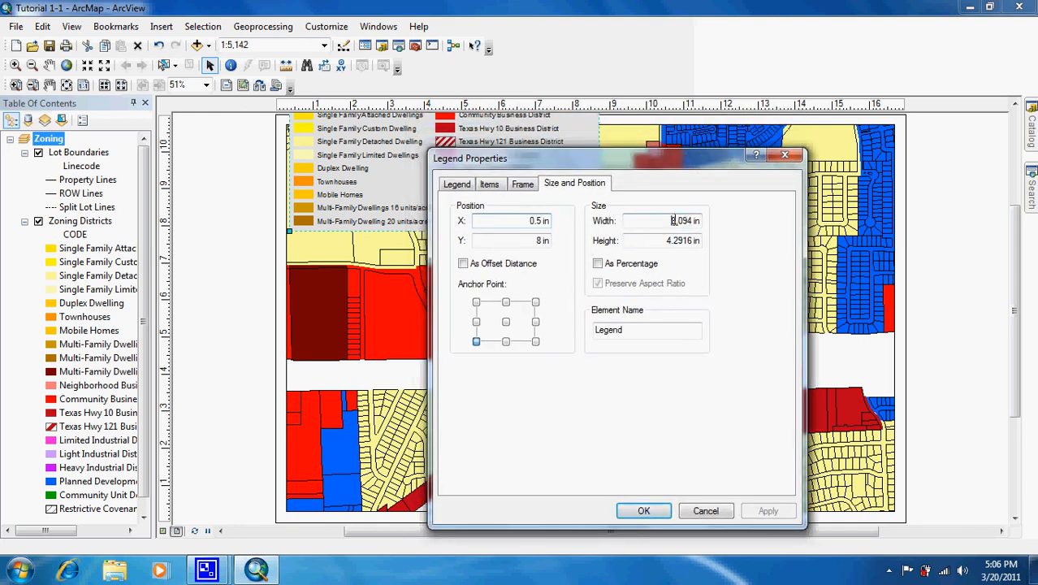
{"action": "key", "text": "BackSpace"}
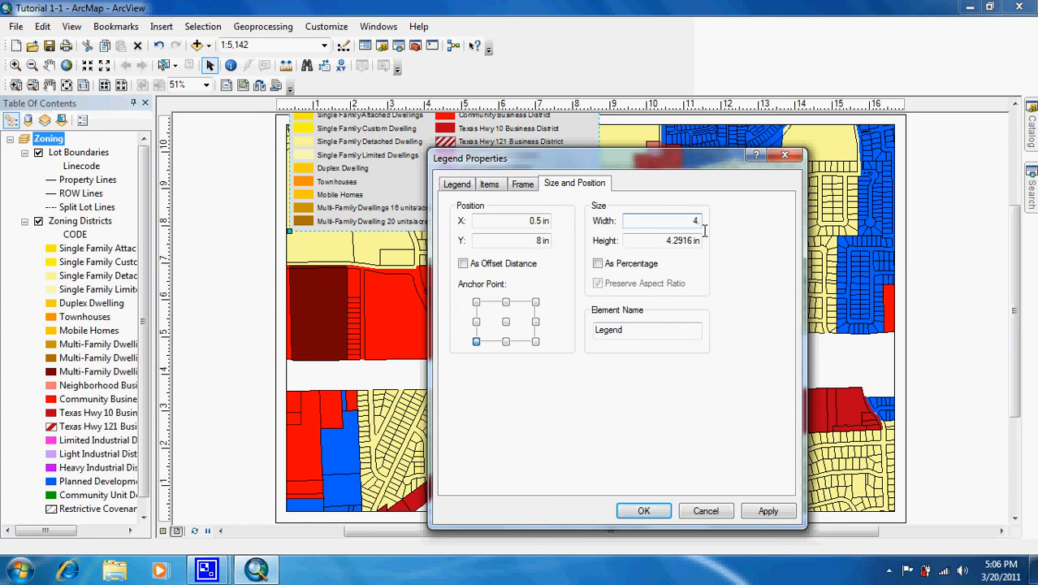
{"action": "left_click", "coordinate": [663, 240]}
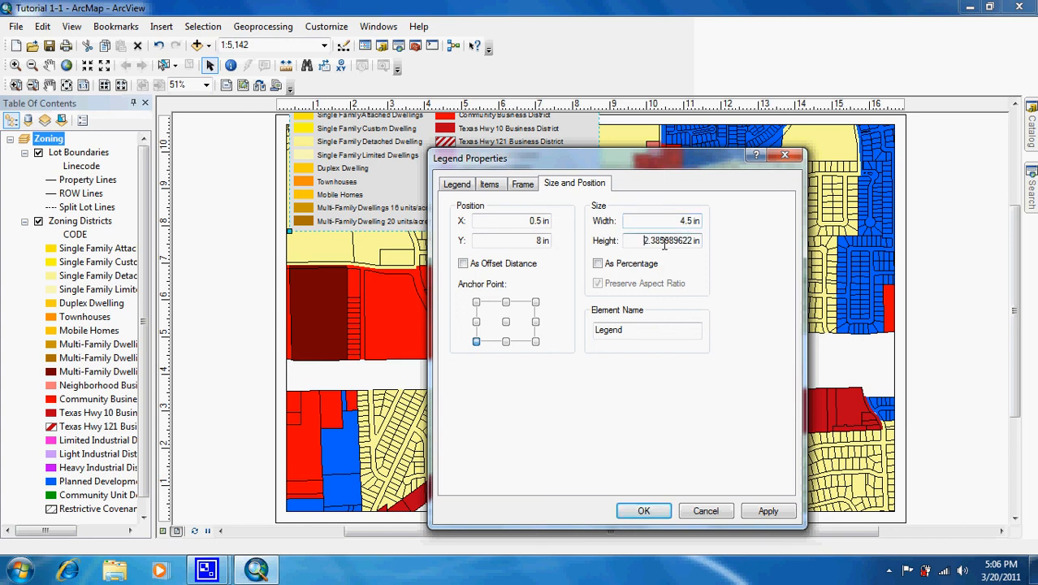
{"action": "left_click", "coordinate": [763, 510]}
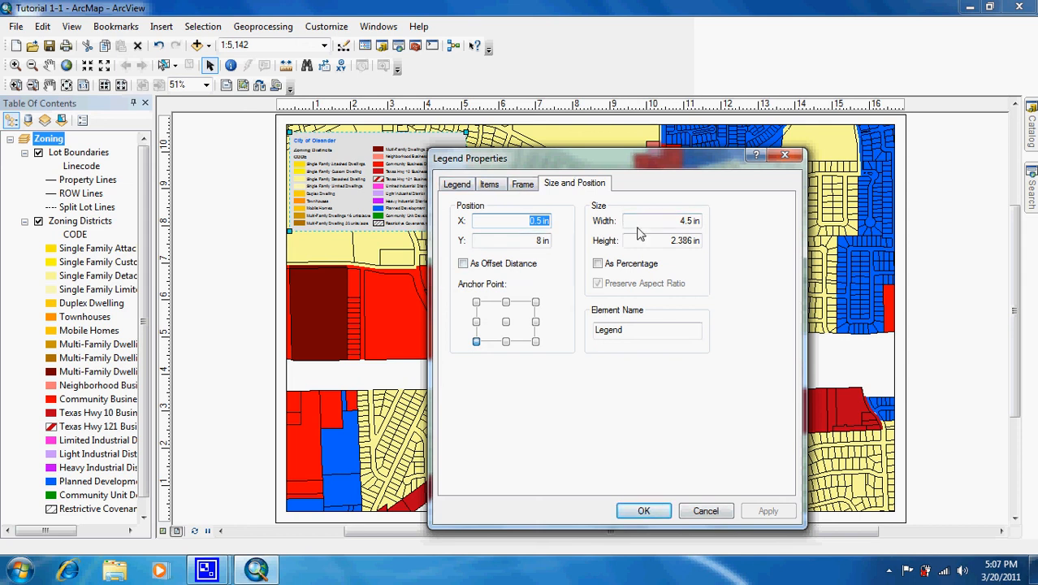
{"action": "left_click", "coordinate": [646, 511]}
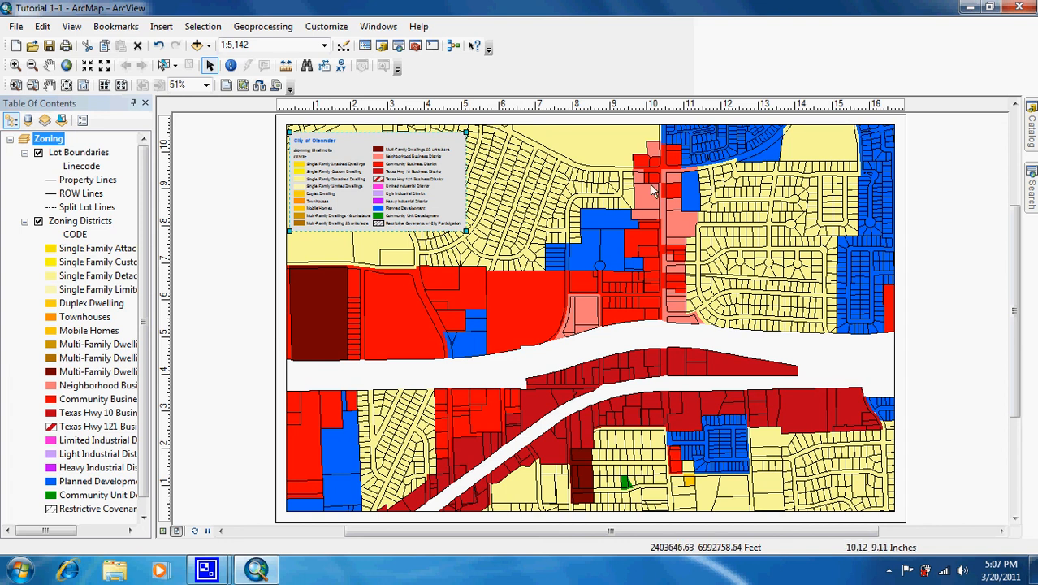
Start saving the map document as a new file, choosing the MyExercises folder in GISAnalysis as its location.
{"action": "left_click", "coordinate": [16, 28]}
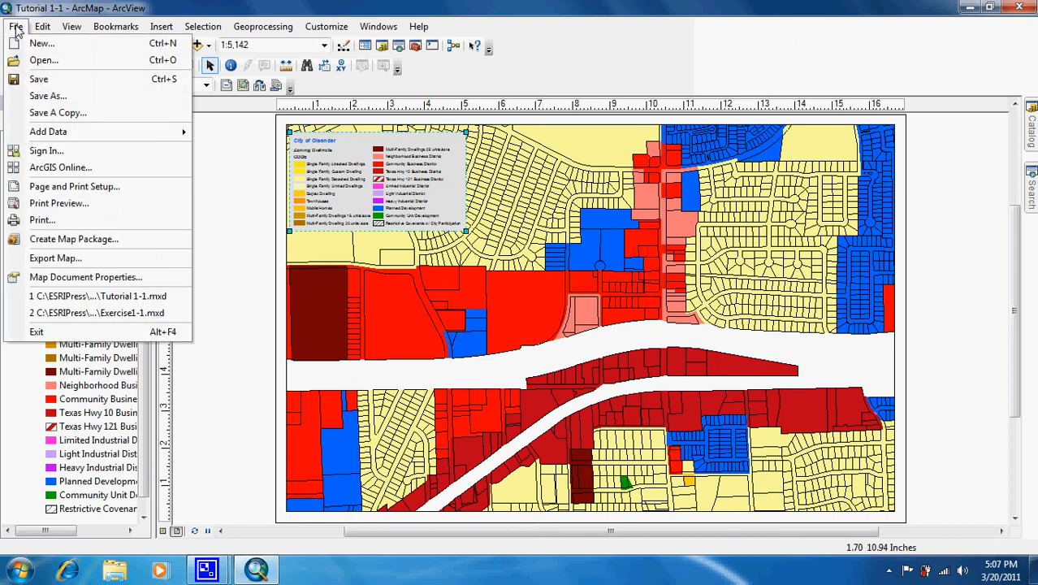
{"action": "left_click", "coordinate": [51, 96]}
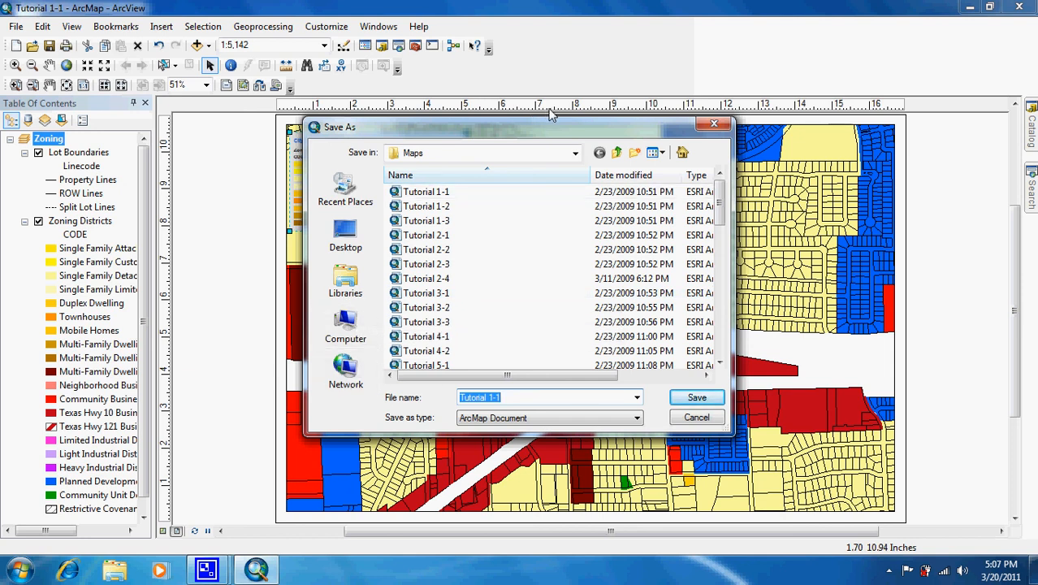
{"action": "left_click", "coordinate": [617, 155]}
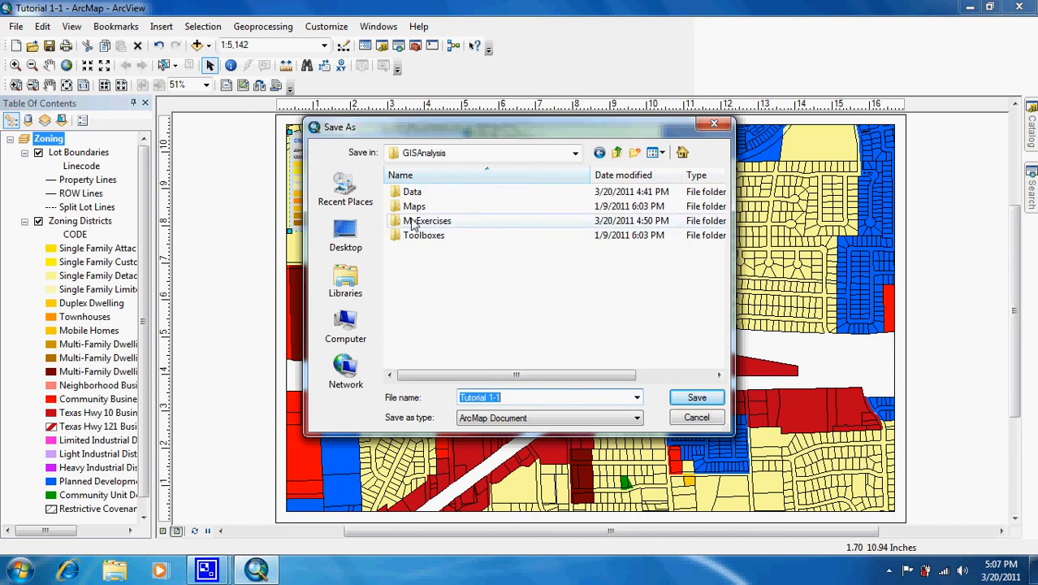
{"action": "double_click", "coordinate": [415, 222]}
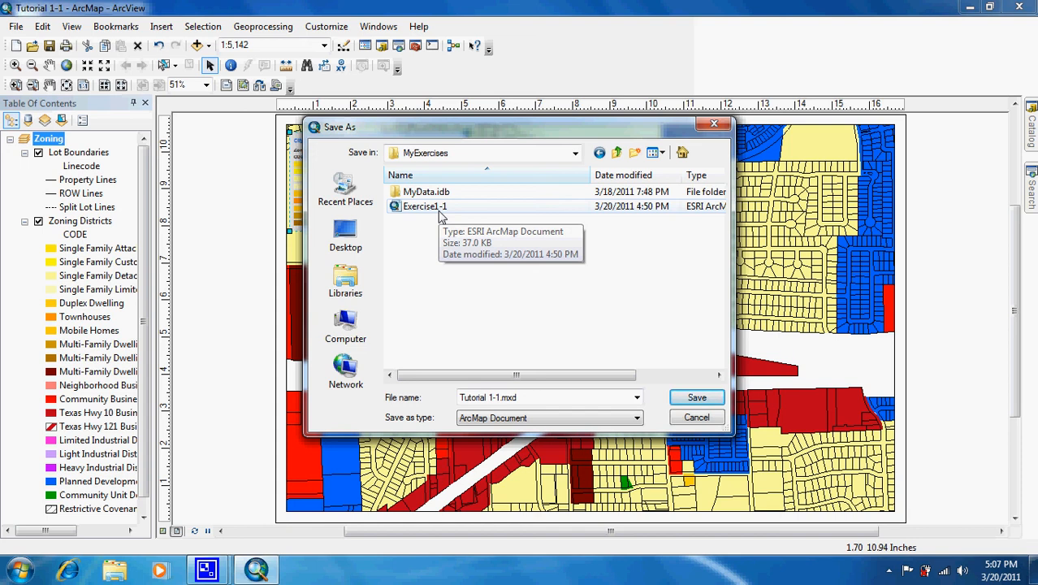
Save the map document as Exercise1-1, replacing the existing file of that name, and close the program.
{"action": "left_click_drag", "start_coordinate": [524, 397], "coordinate": [465, 397]}
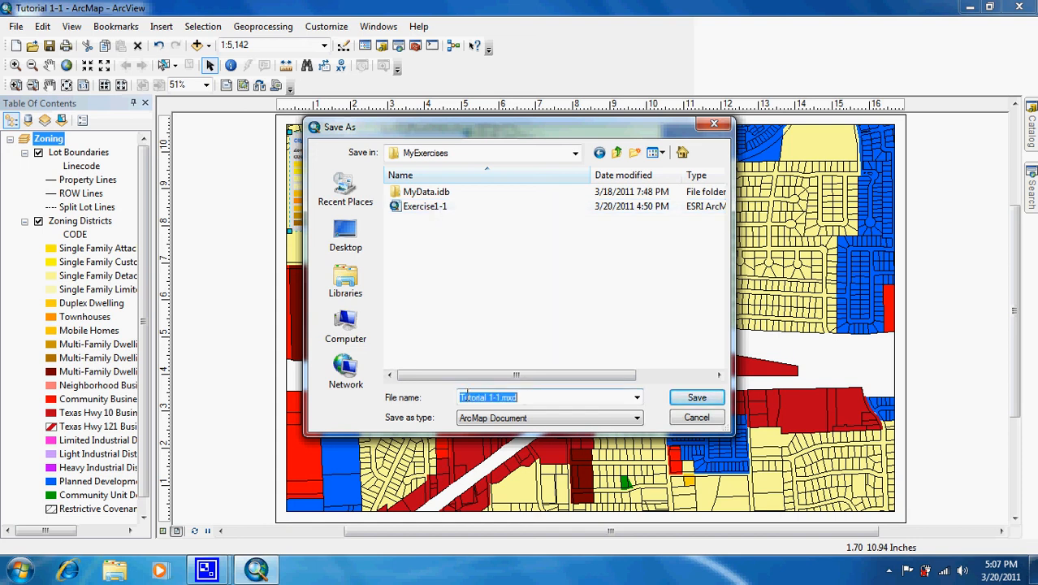
{"action": "type", "text": "W"}
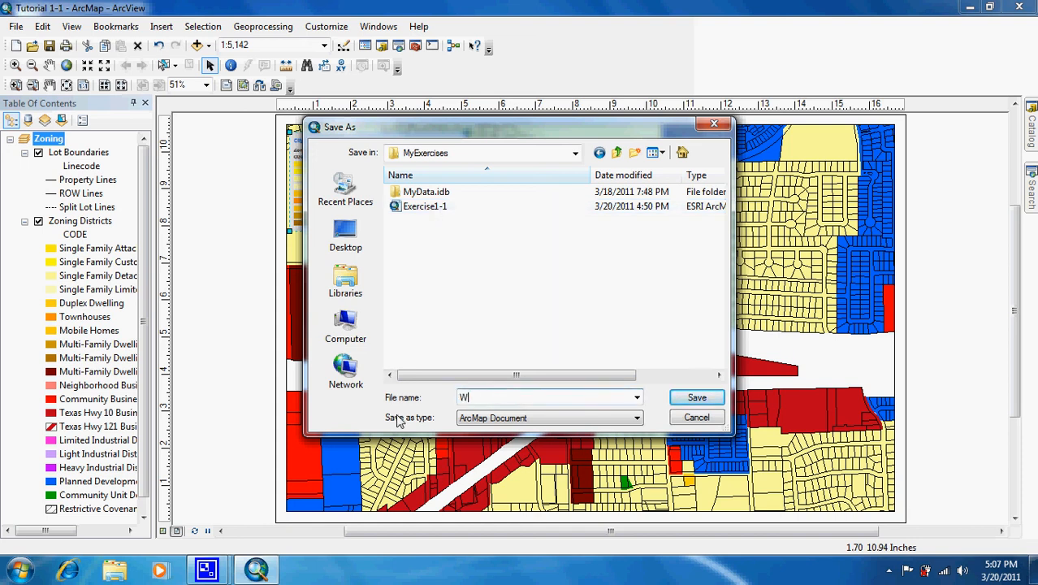
{"action": "key", "text": "BackSpace"}
{"action": "type", "text": "Exefr"}
{"action": "key", "text": "BackSpace"}
{"action": "type", "text": "r"}
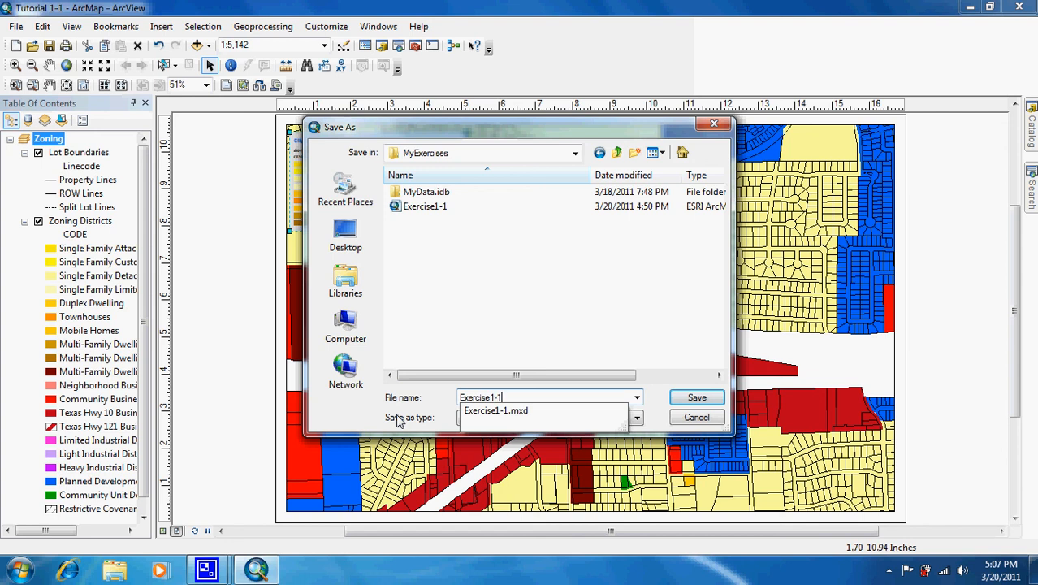
{"action": "type", "text": "cise1-1"}
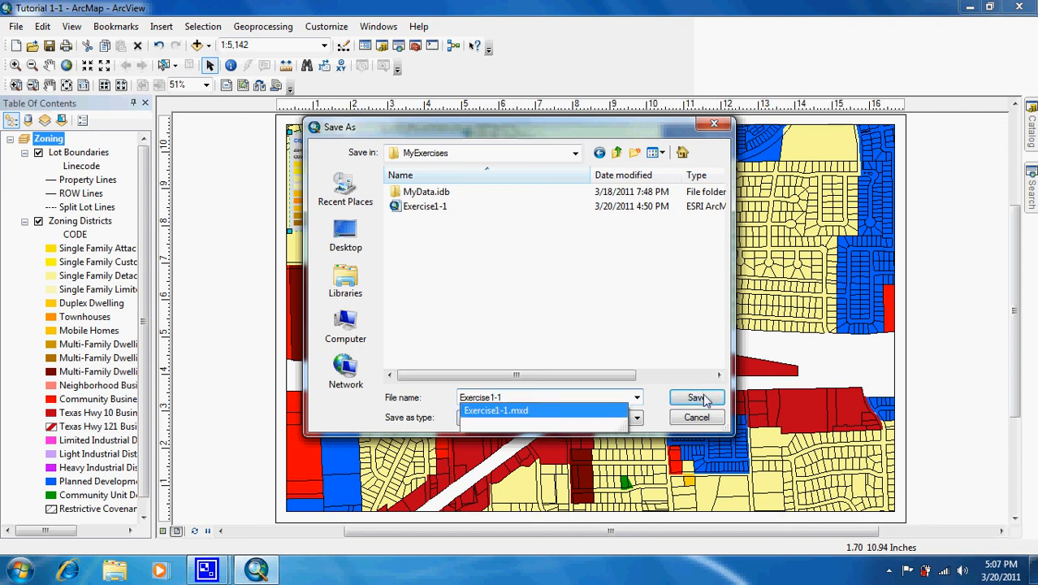
{"action": "left_click", "coordinate": [695, 397]}
{"action": "left_click", "coordinate": [558, 288]}
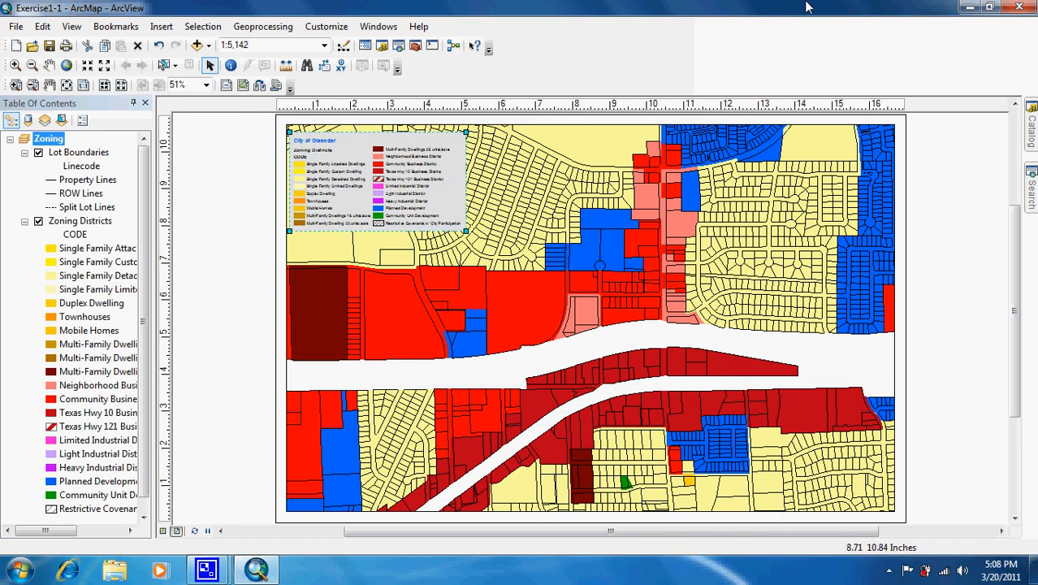
{"action": "left_click", "coordinate": [1020, 8]}
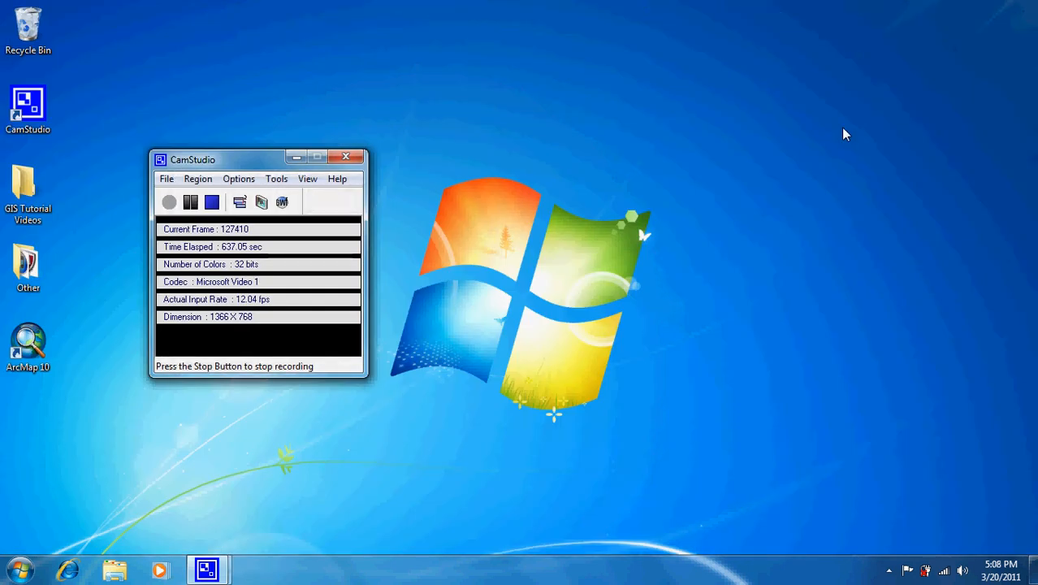